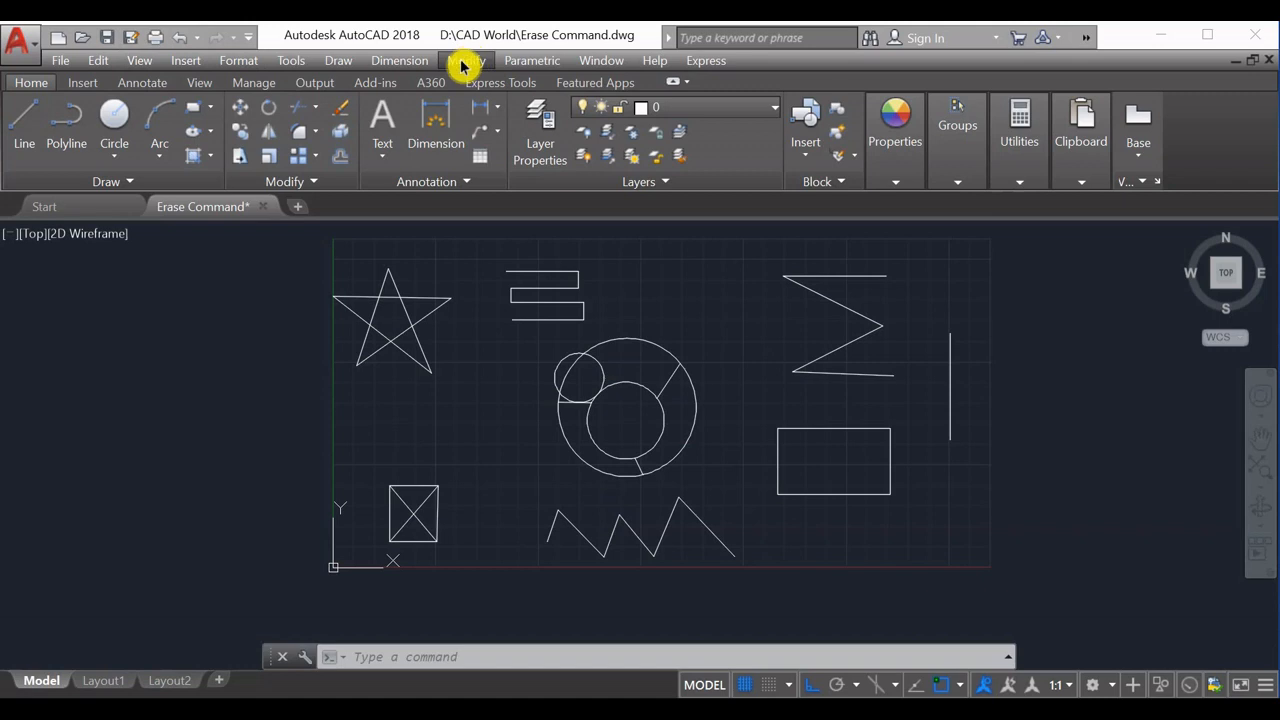
pyautogui.click(465, 62)
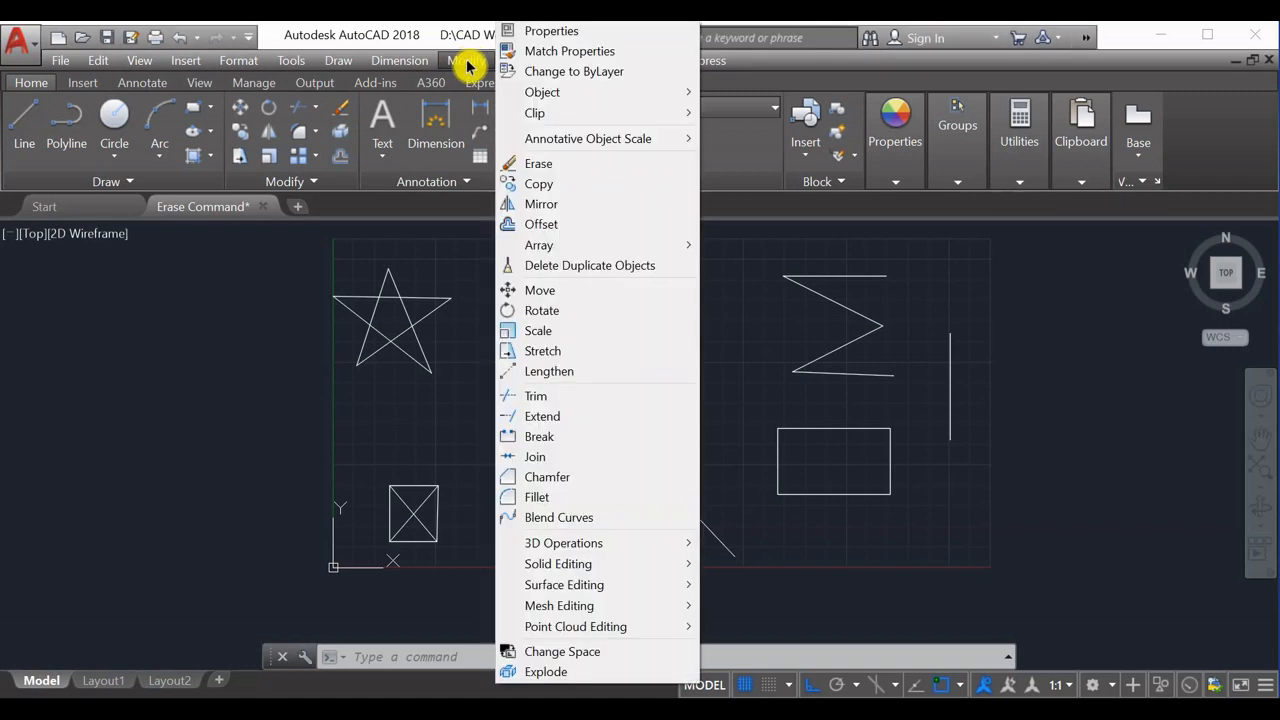
pyautogui.click(540, 165)
pyautogui.click(387, 404)
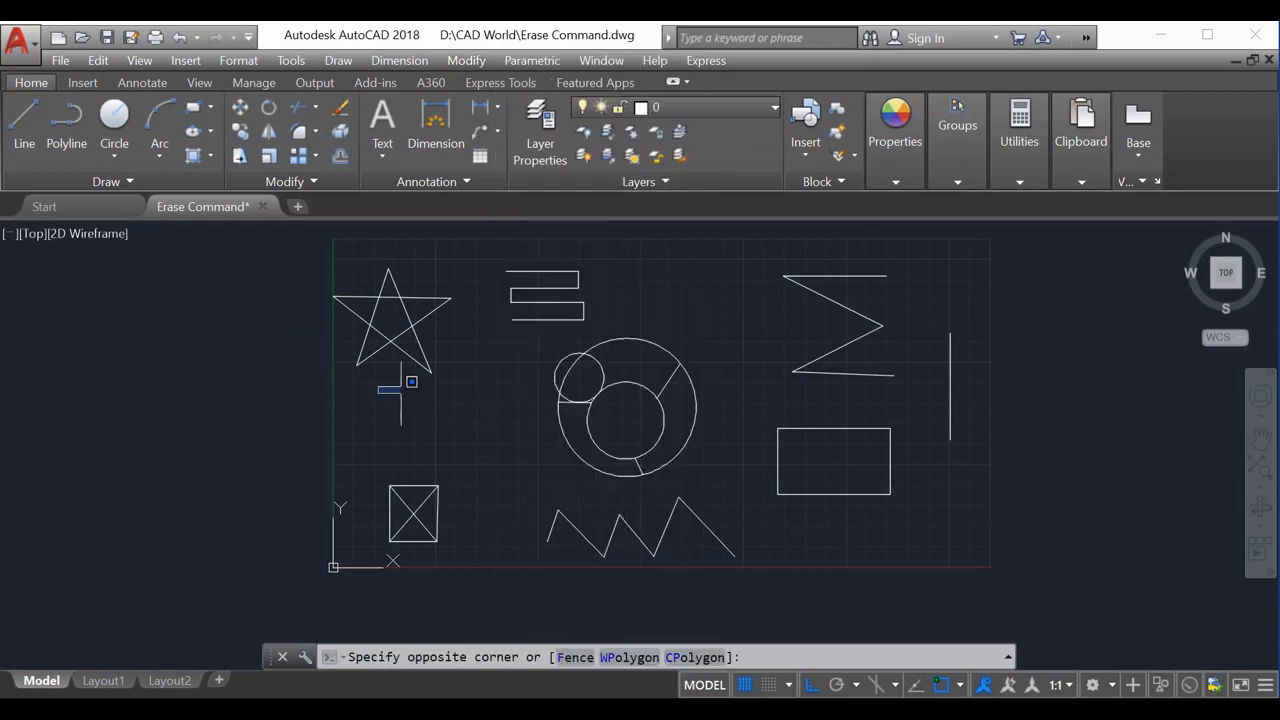
pyautogui.press('Escape')
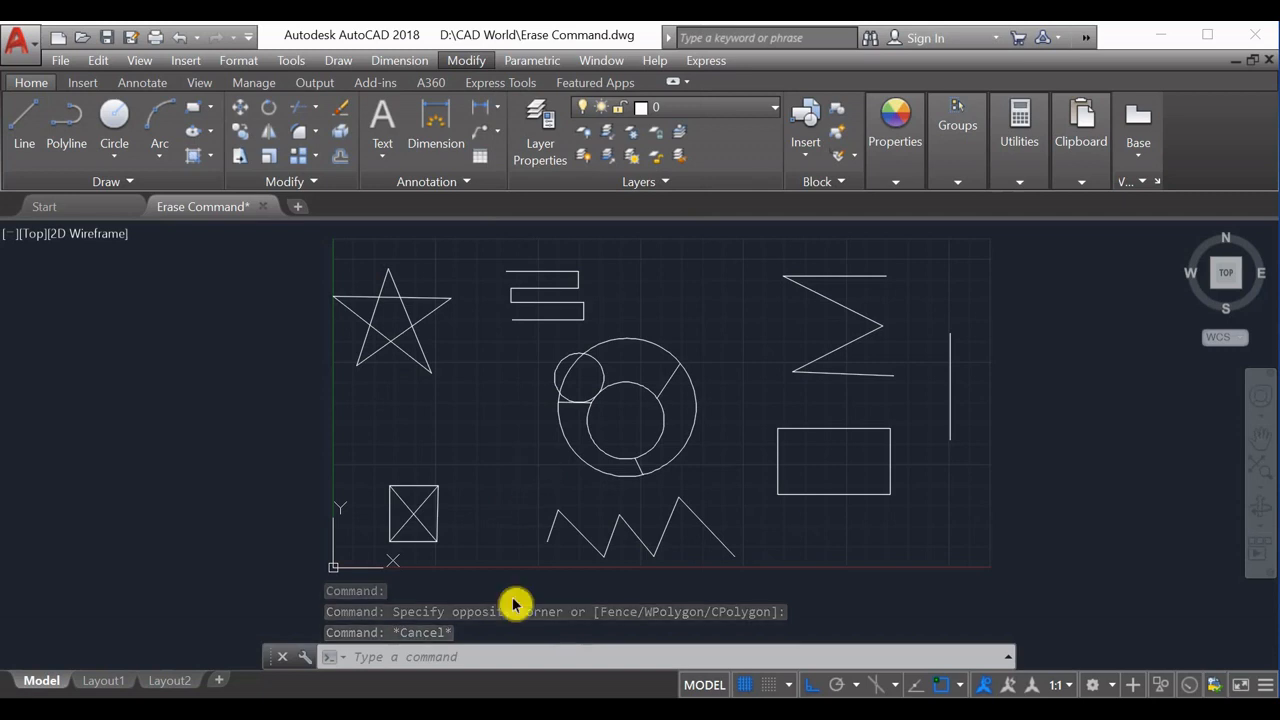
# Step: Erase the first five segments of the zigzag, the first and third horizontal lines of the stepped shape, and the large outer circle
pyautogui.click(488, 657)
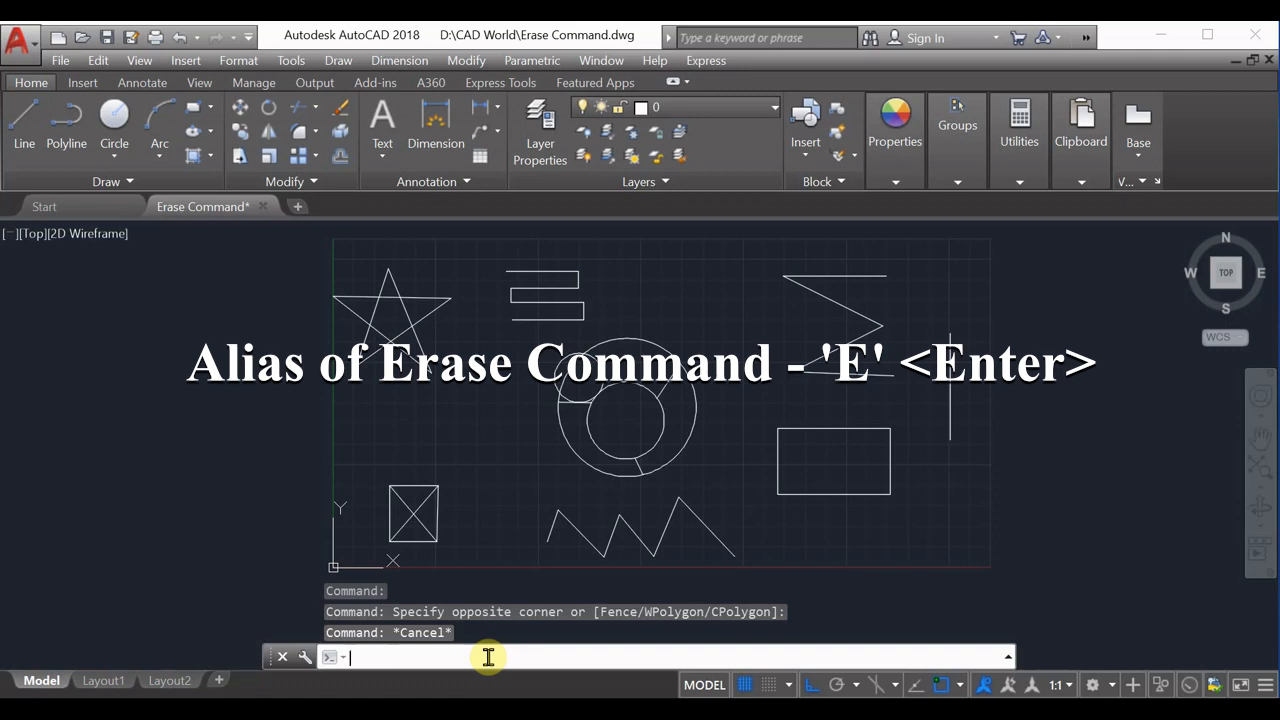
pyautogui.write('E')
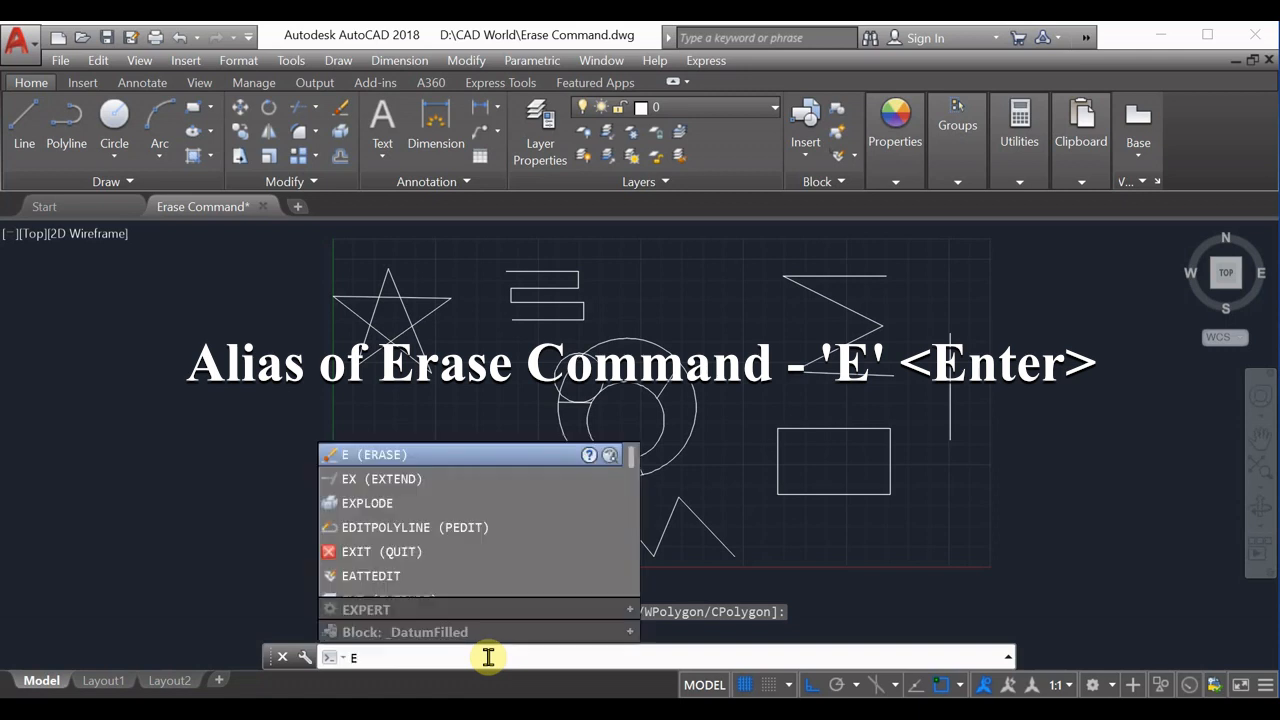
pyautogui.press('Return')
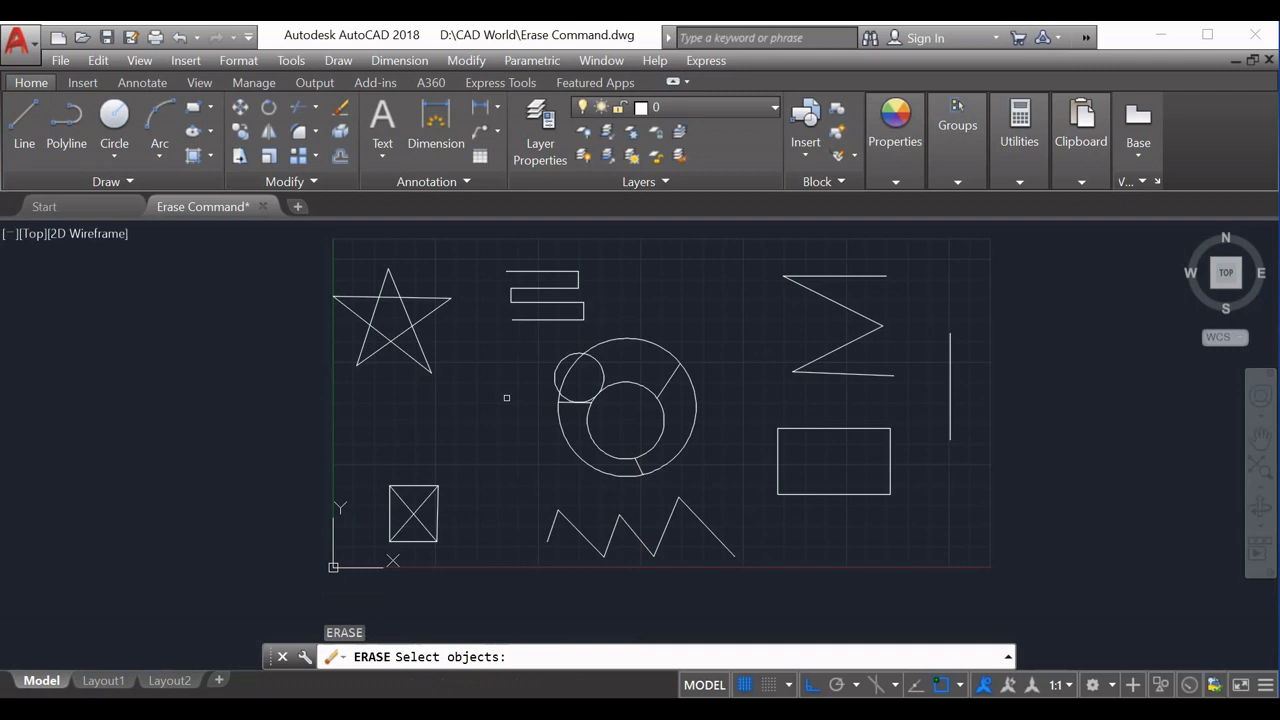
pyautogui.scroll(2, 408, 370)
pyautogui.scroll(-2, 640, 557)
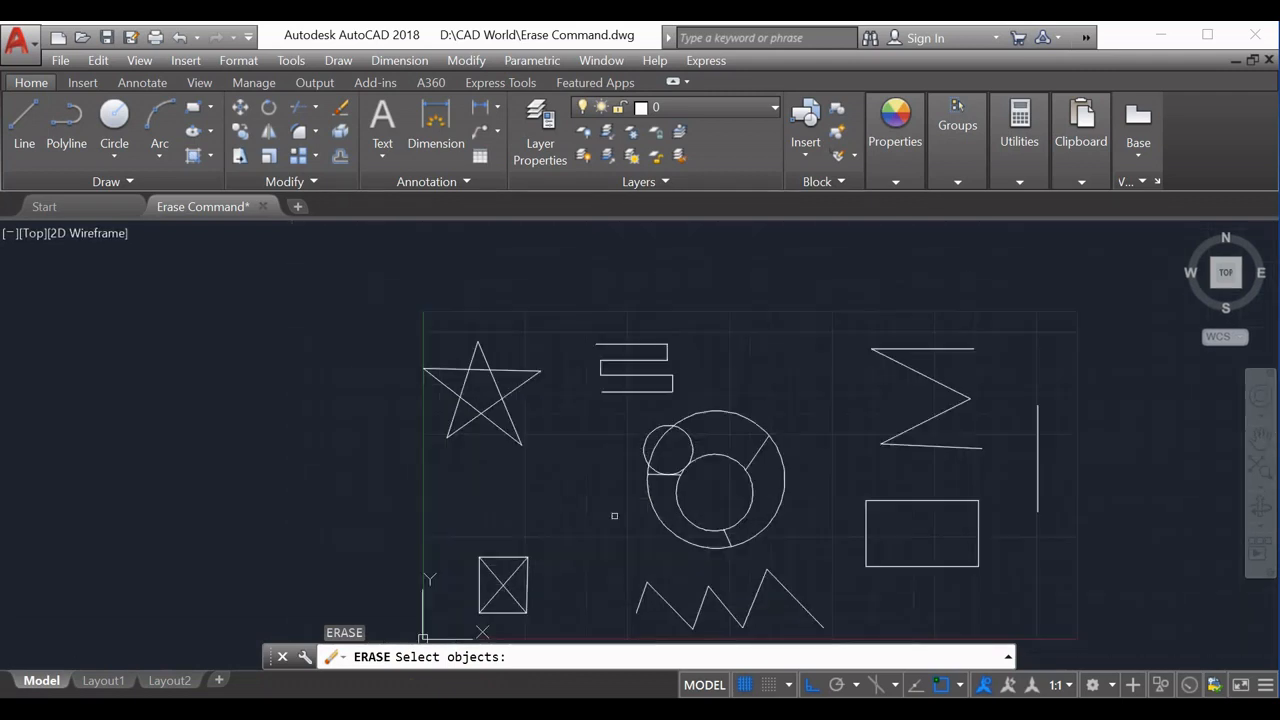
pyautogui.scroll(-2, 614, 515)
pyautogui.scroll(4, 593, 477)
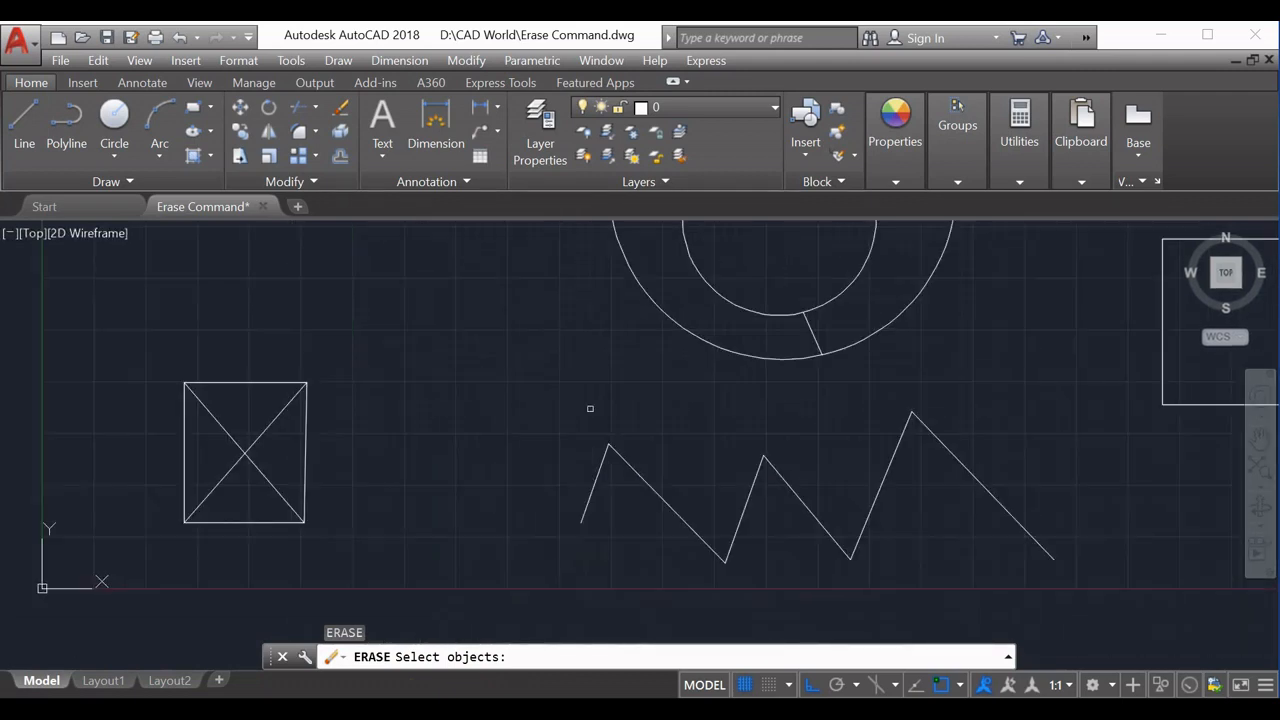
pyautogui.click(593, 477)
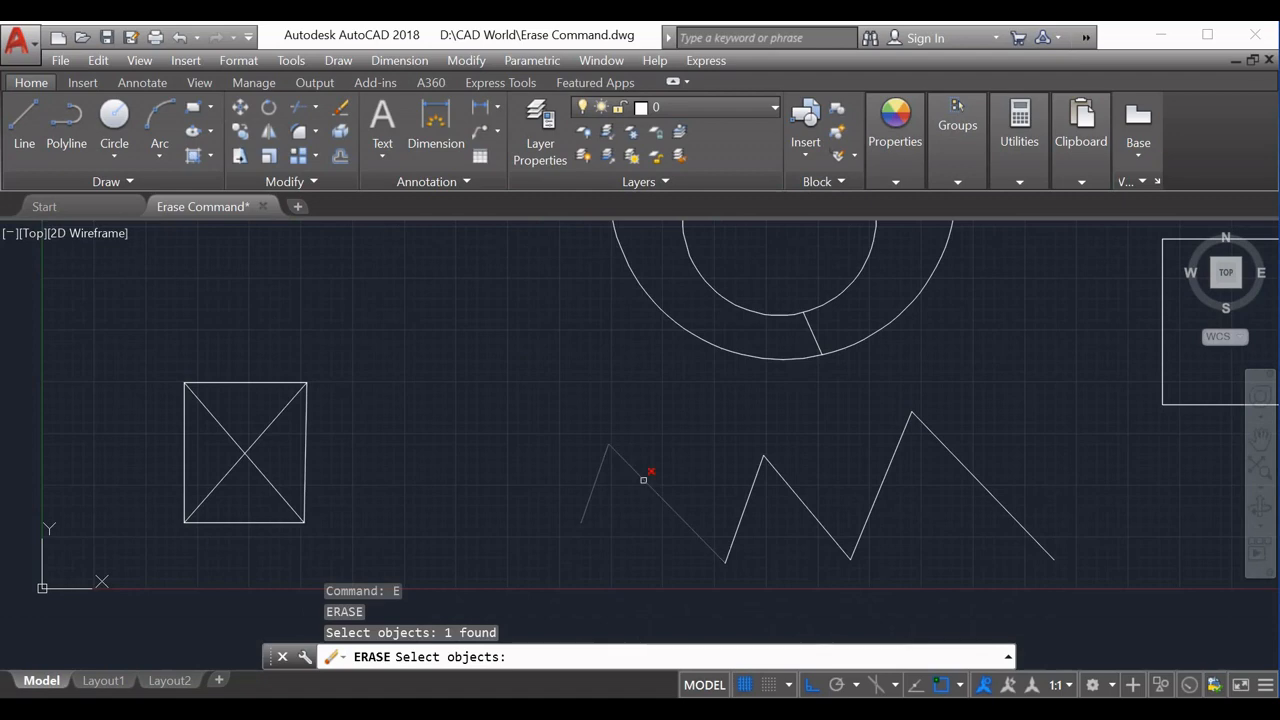
pyautogui.click(643, 480)
pyautogui.click(742, 505)
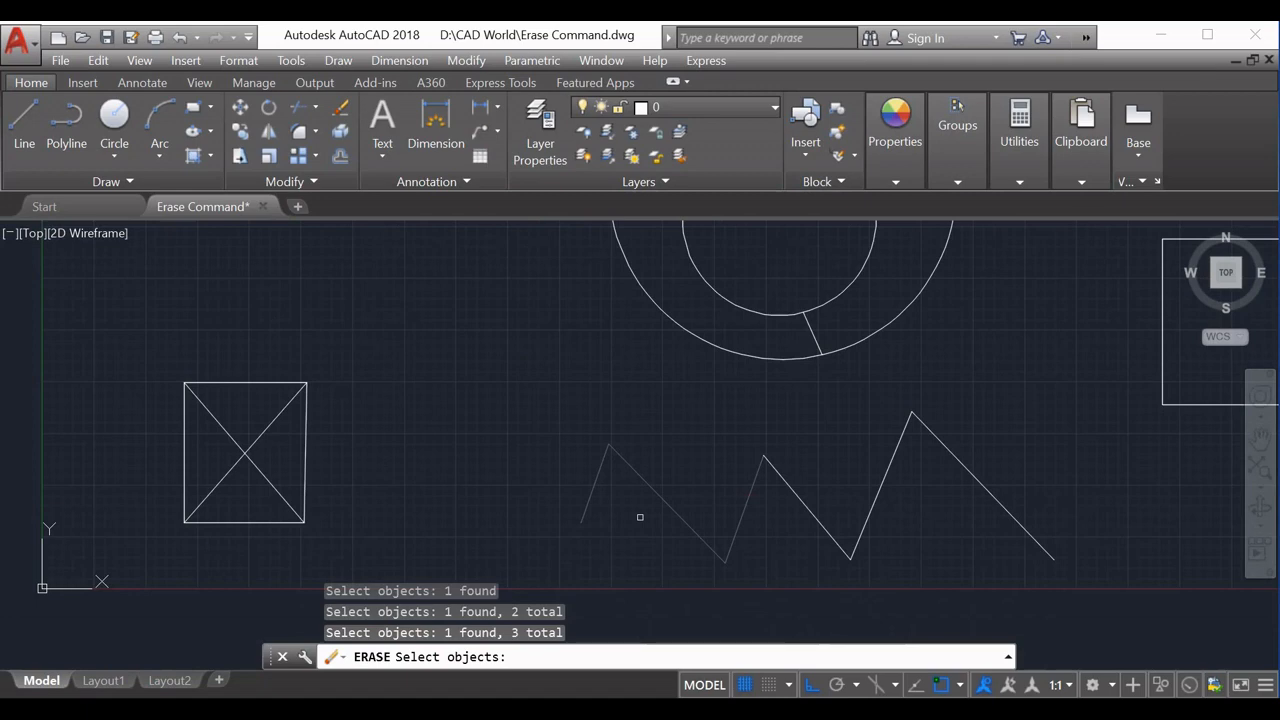
pyautogui.click(801, 503)
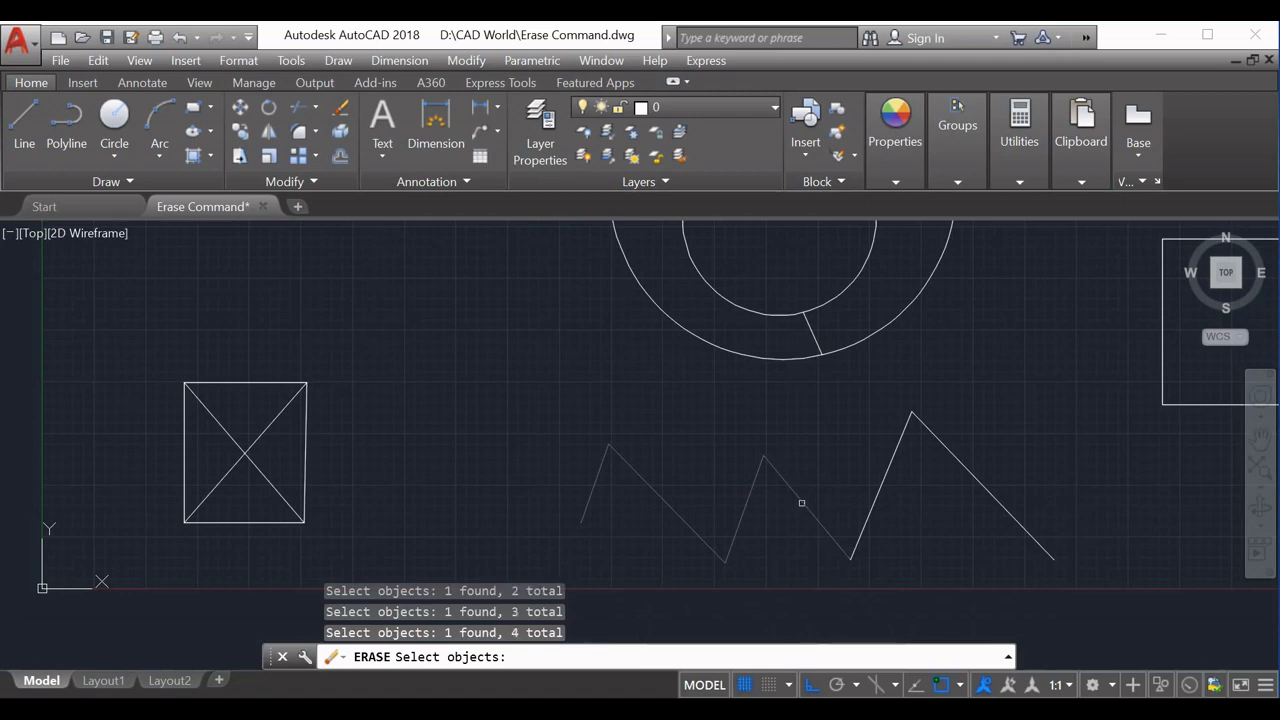
pyautogui.click(885, 480)
pyautogui.scroll(-3, 586, 430)
pyautogui.moveTo(586, 430); pyautogui.dragTo(534, 569, button='middle')
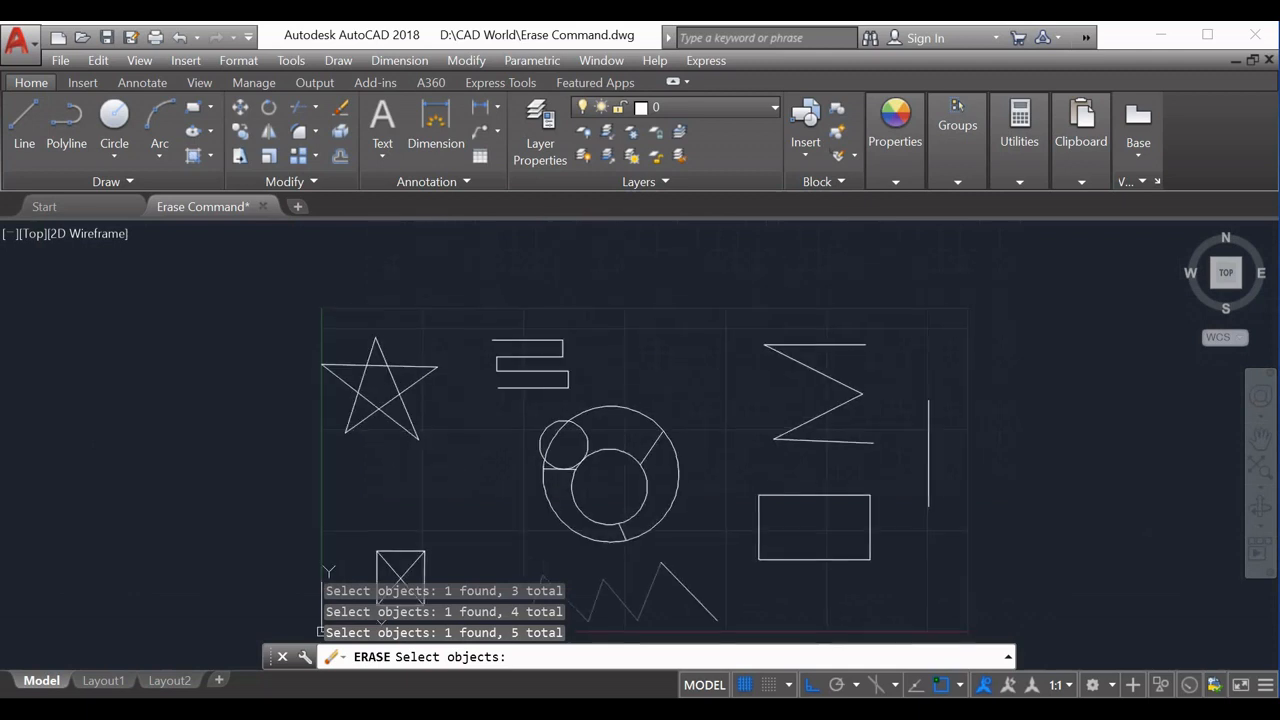
pyautogui.click(523, 363)
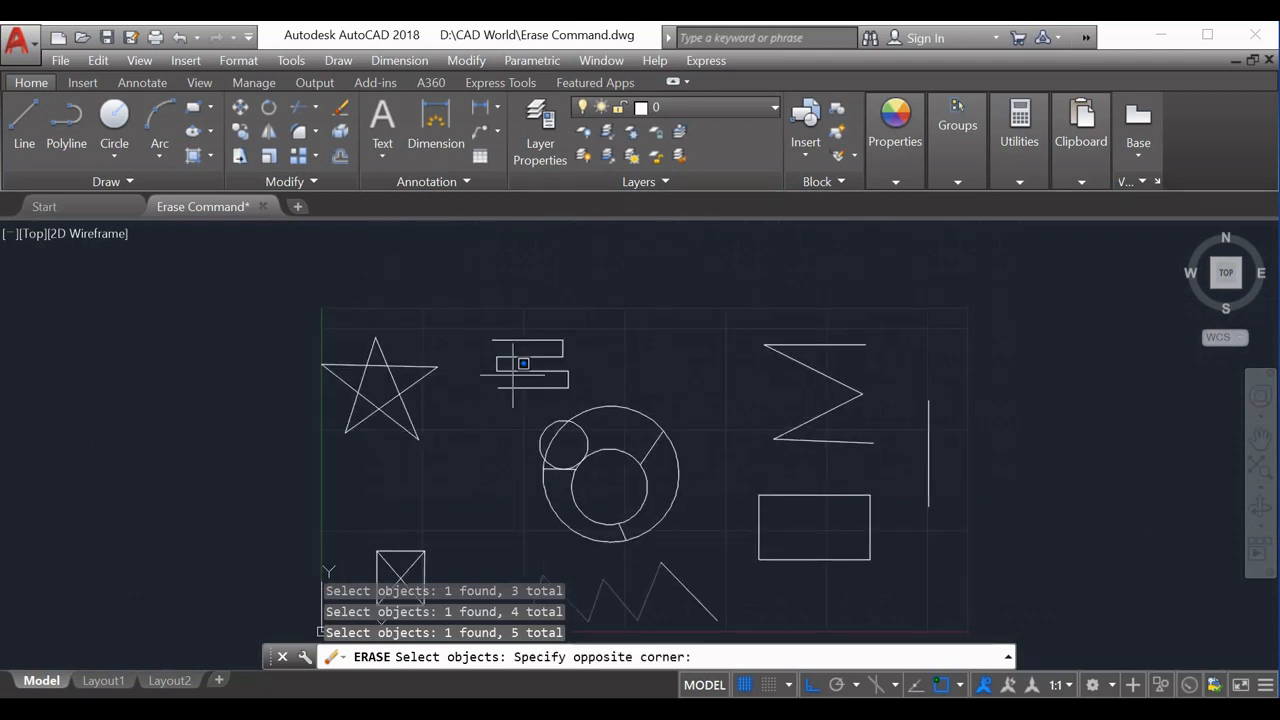
pyautogui.click(512, 375)
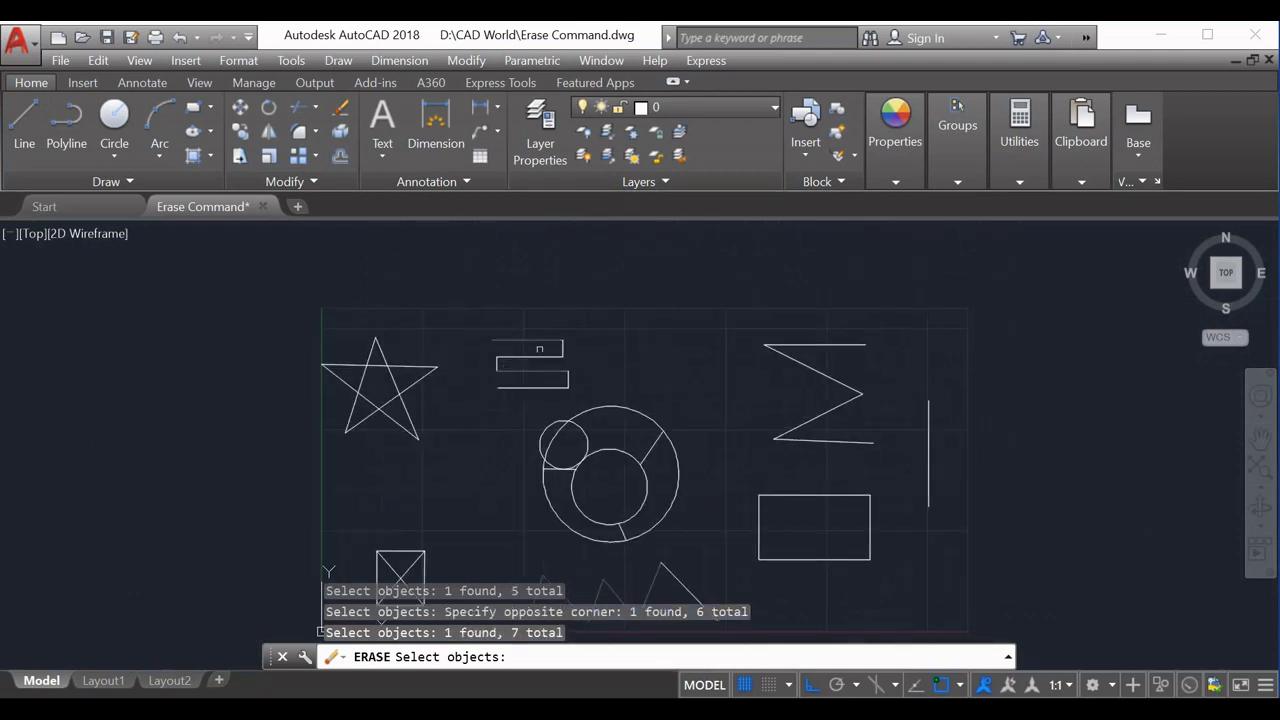
pyautogui.click(620, 402)
pyautogui.click(620, 402)
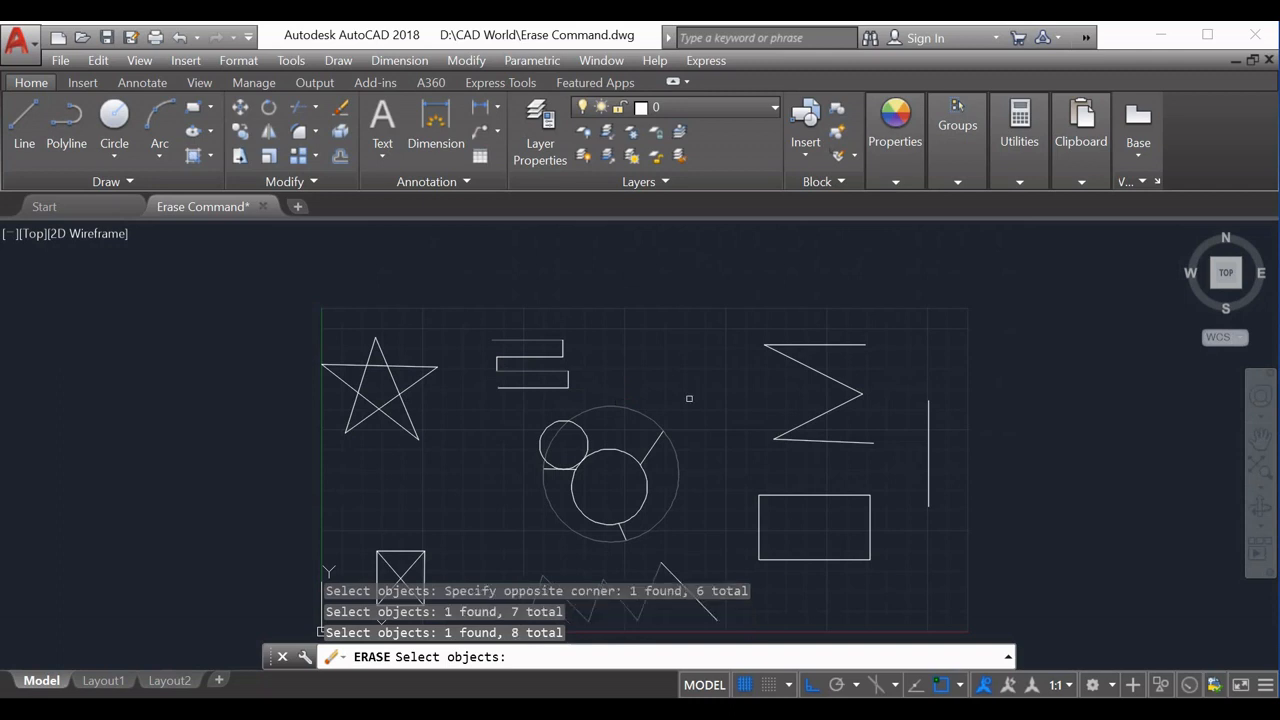
pyautogui.scroll(-2, 686, 396)
pyautogui.scroll(2, 686, 446)
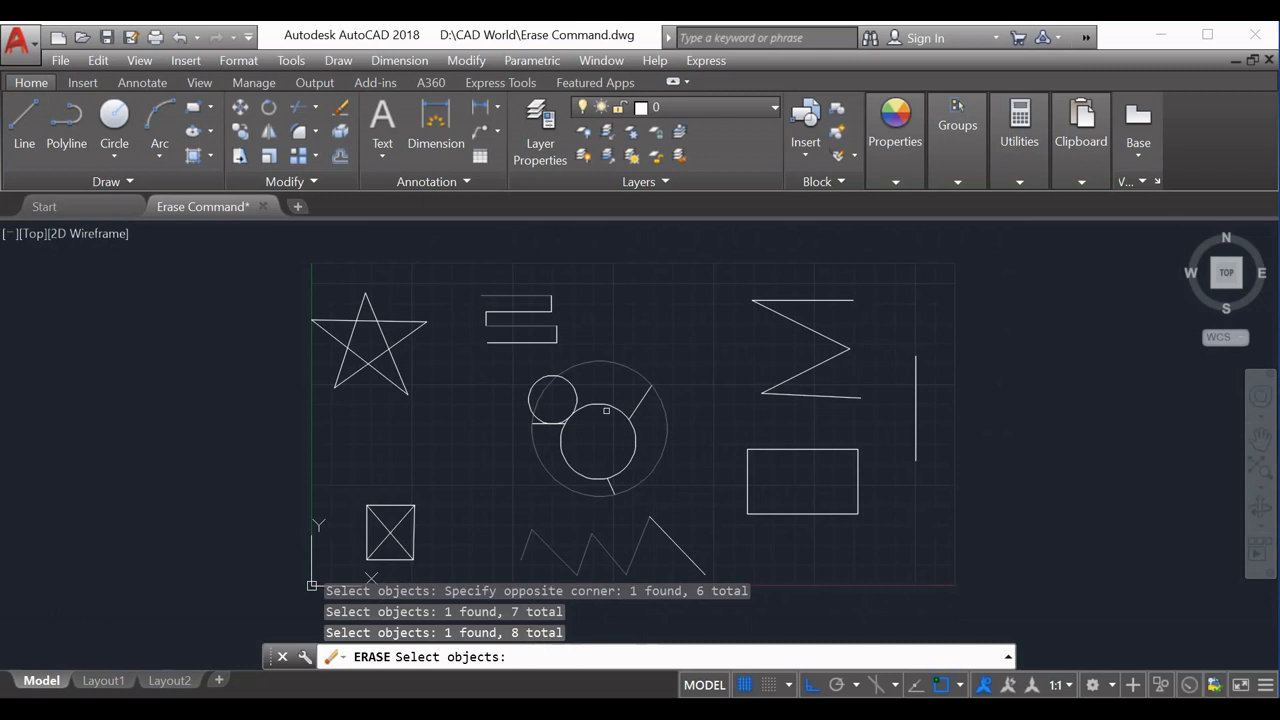
pyautogui.press('Return')
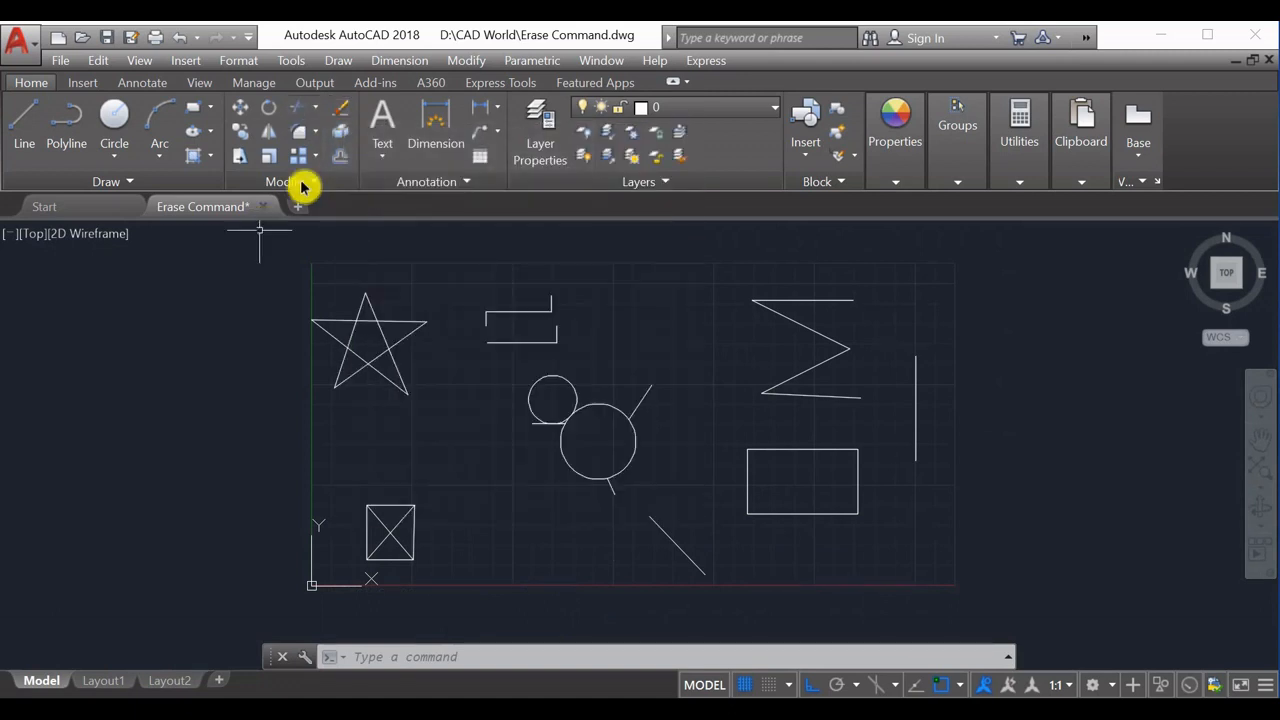
# Step: Erase the remaining zigzag segment, the lone vertical line, the upper diagonal of the sigma shape, and the star's line from its apex to its lower-left tip
pyautogui.click(340, 115)
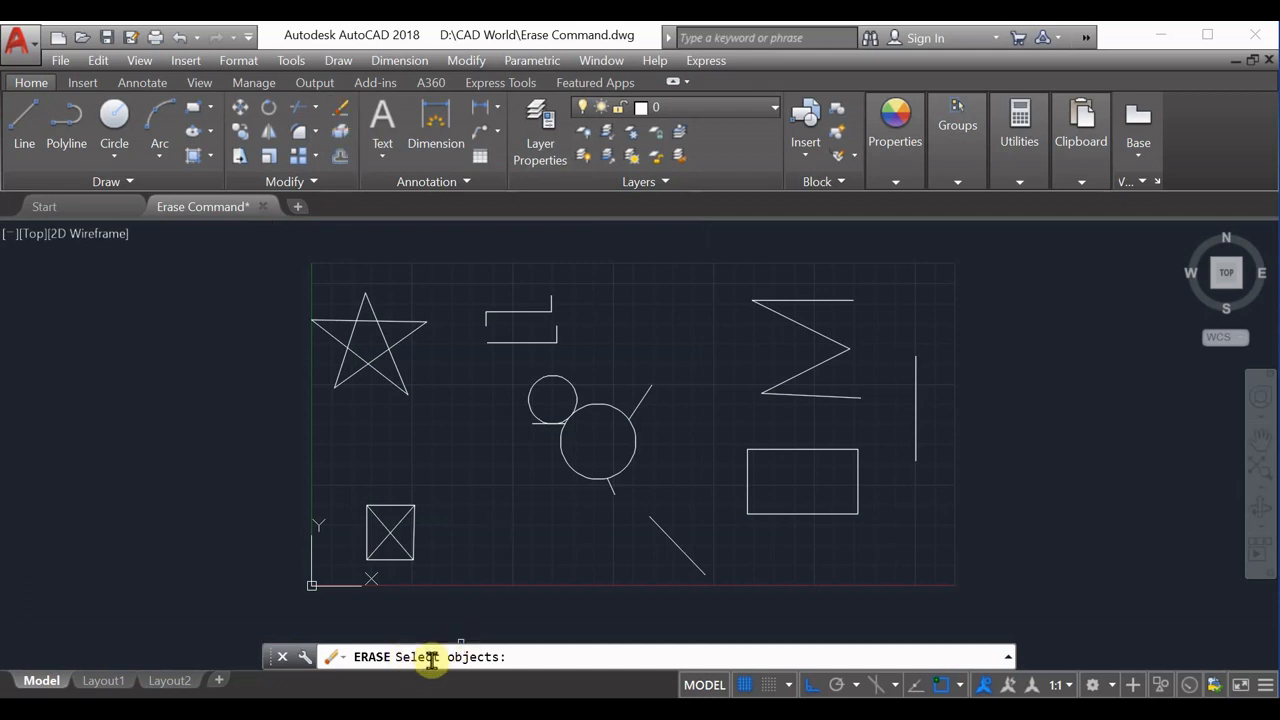
pyautogui.click(672, 540)
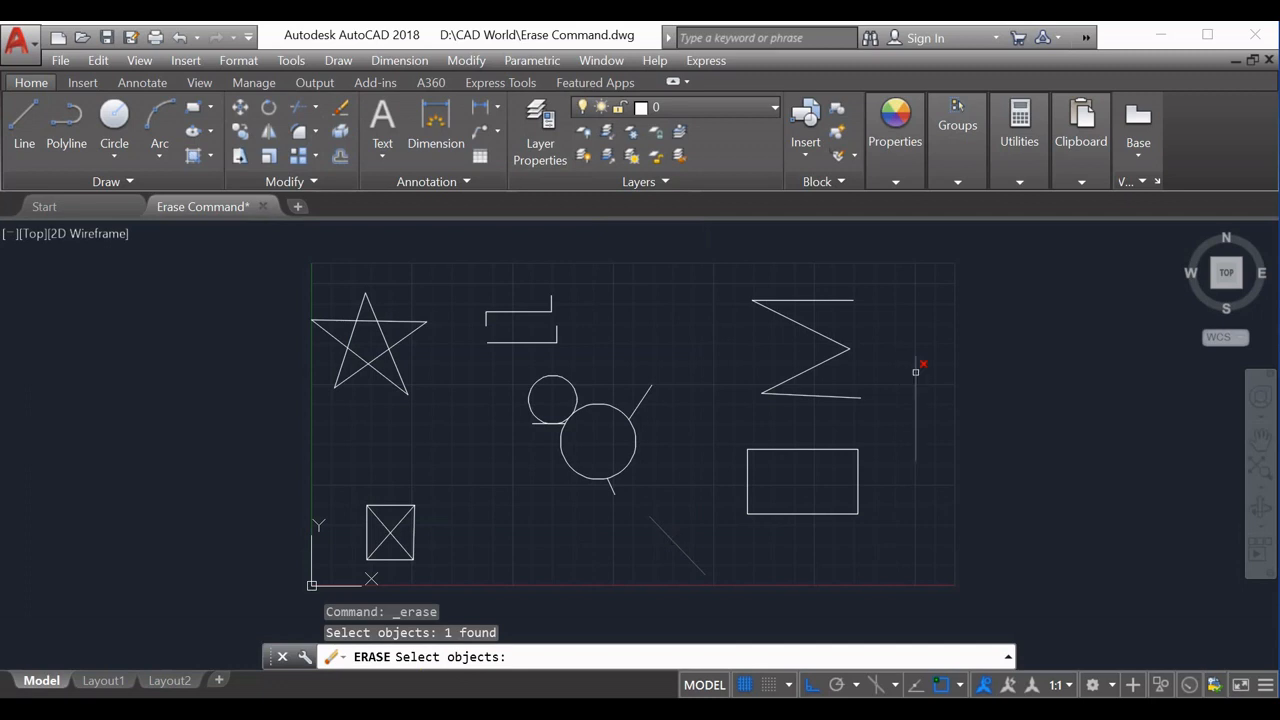
pyautogui.click(915, 372)
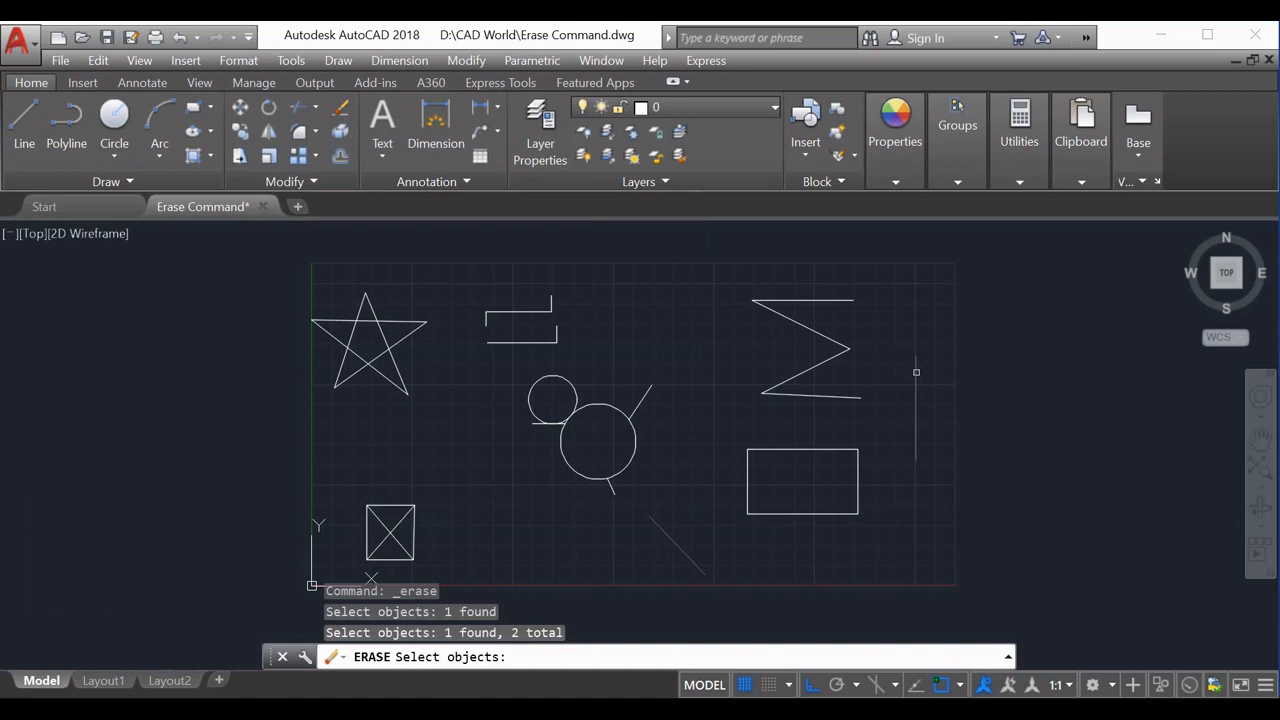
pyautogui.click(809, 325)
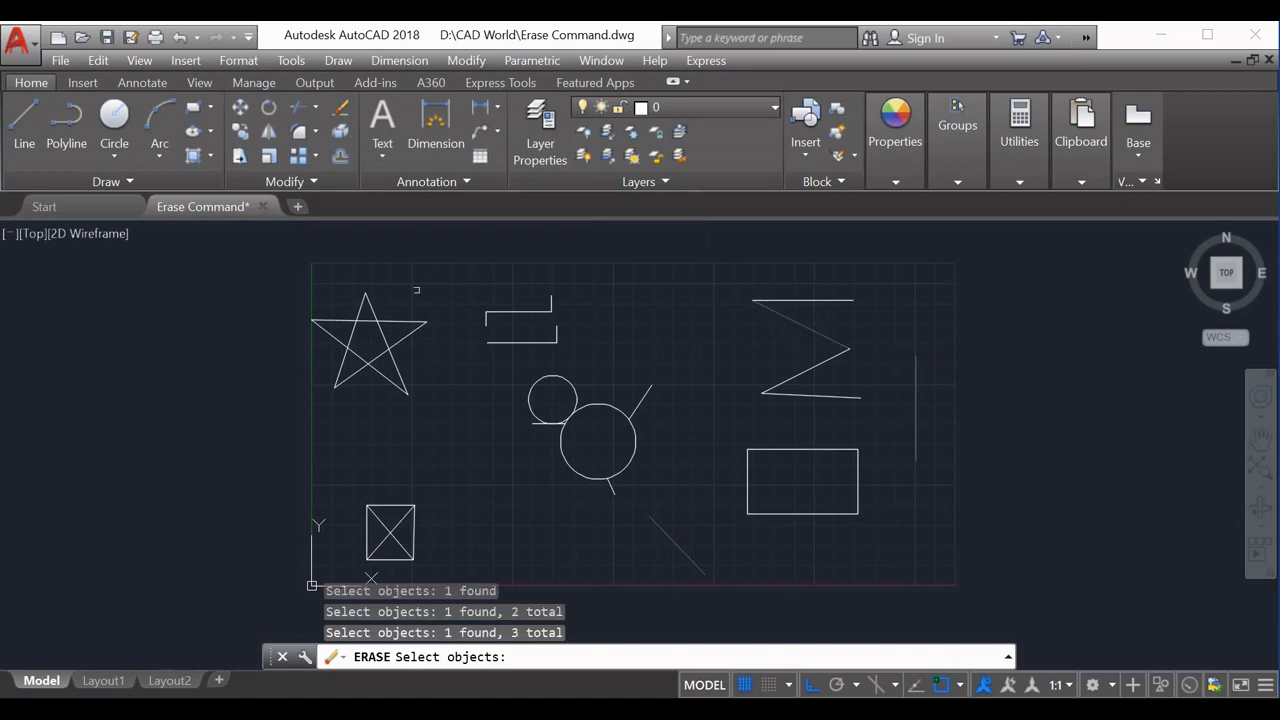
pyautogui.click(352, 334)
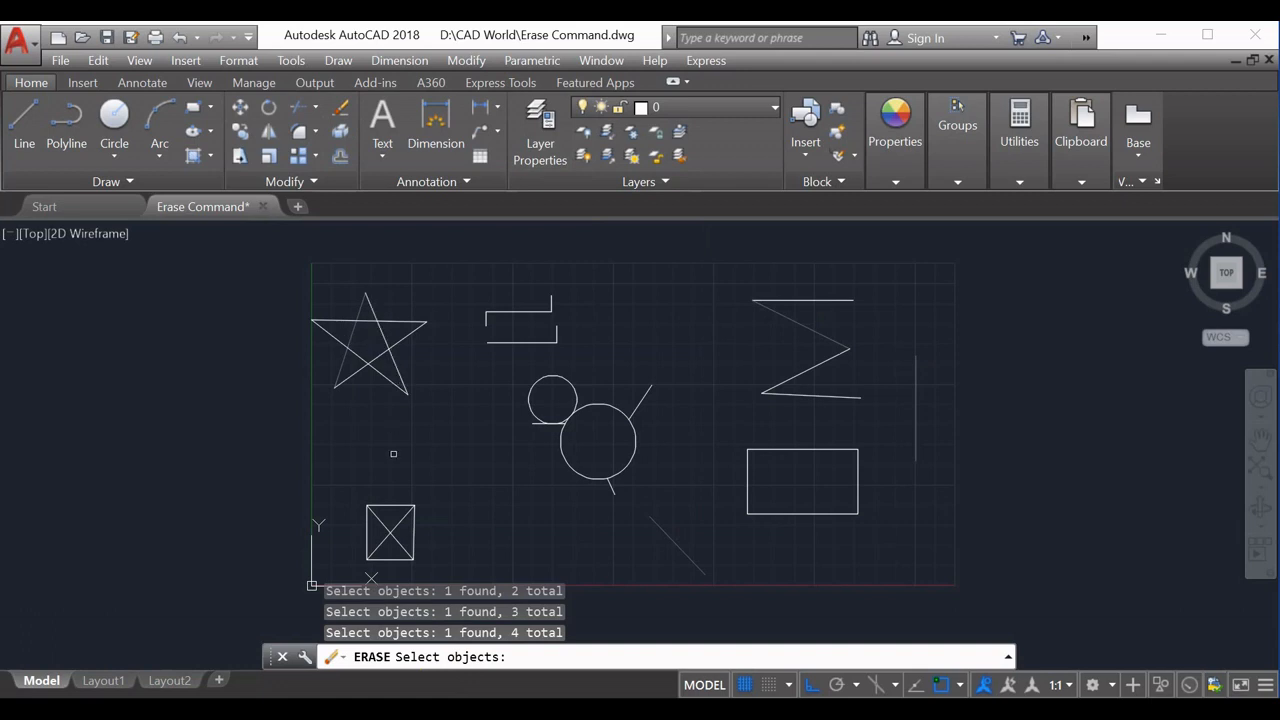
pyautogui.press('Return')
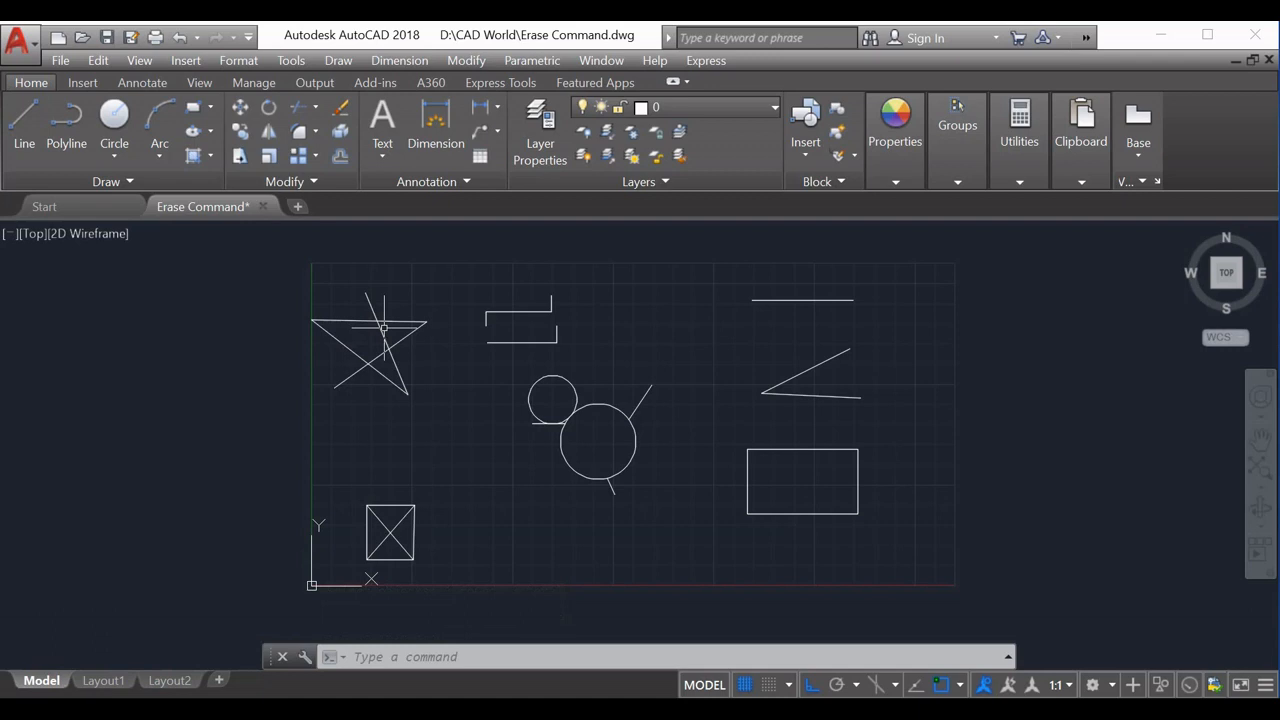
# Step: Try out crossing and window selection boxes in the space between the circles and the two V-shaped lines
pyautogui.moveTo(382, 327)
pyautogui.scroll(2, 663, 314)
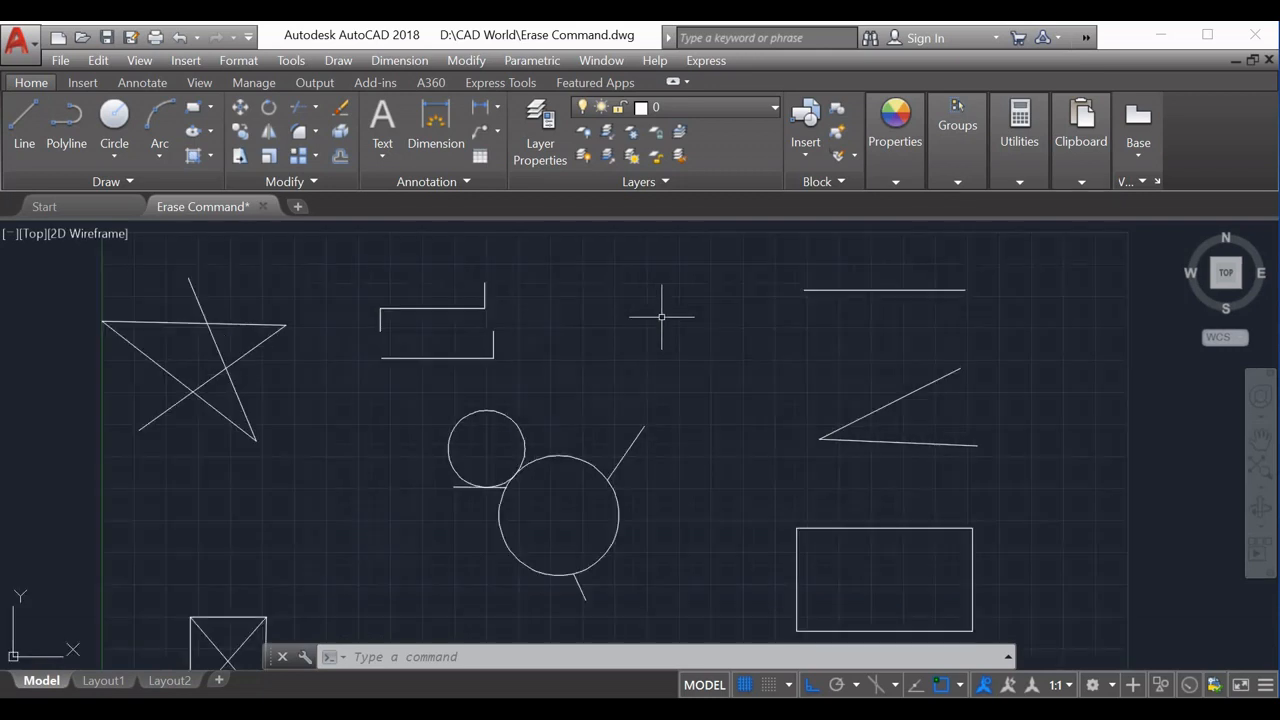
pyautogui.scroll(-3, 660, 330)
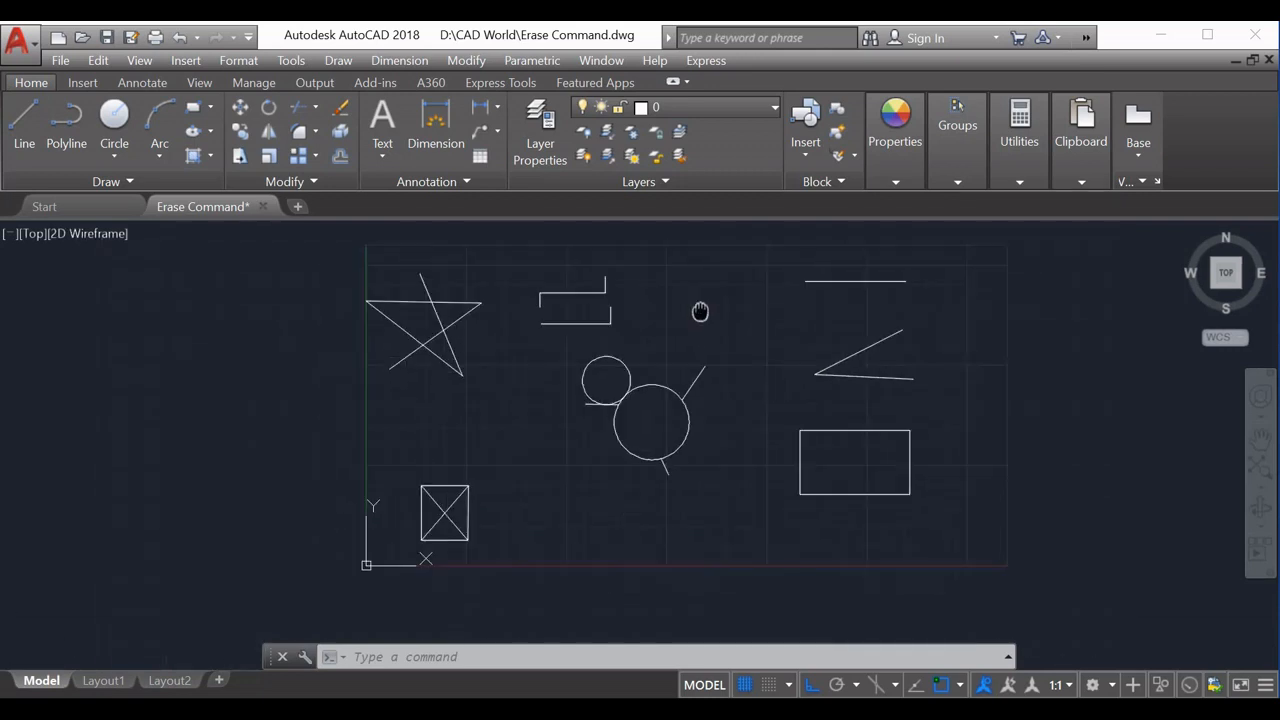
pyautogui.scroll(2, 700, 310)
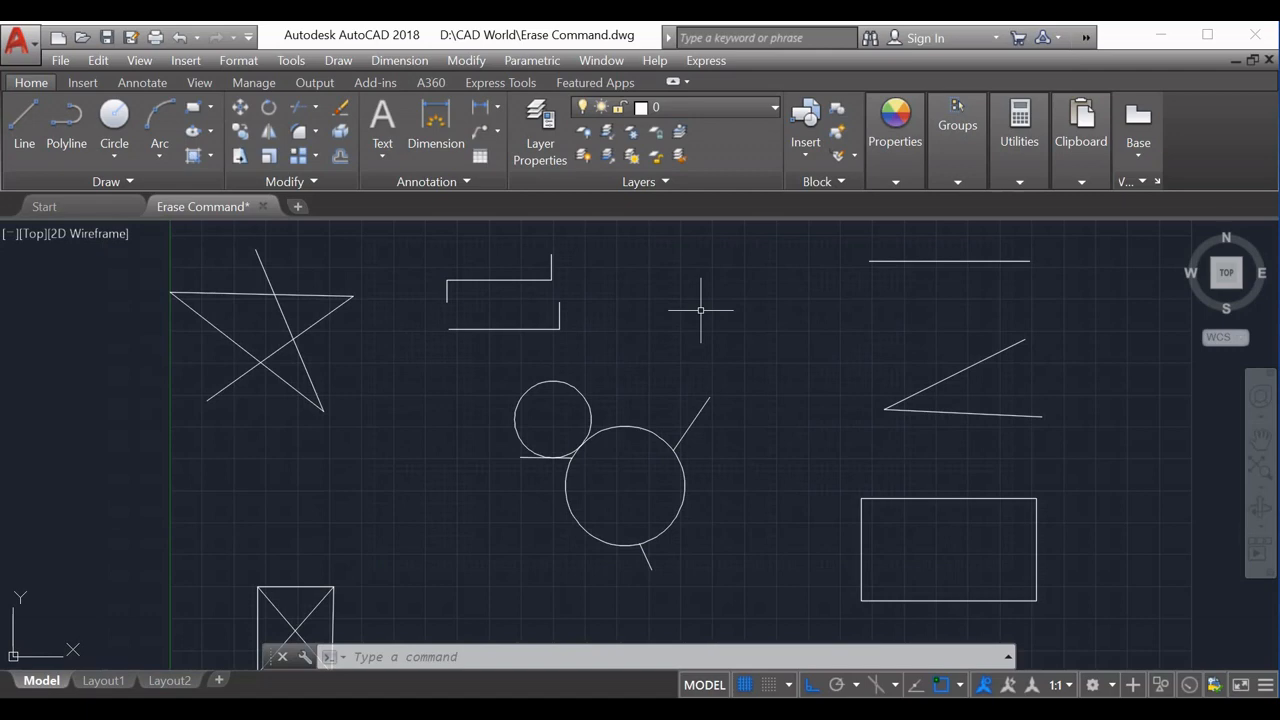
pyautogui.click(785, 327)
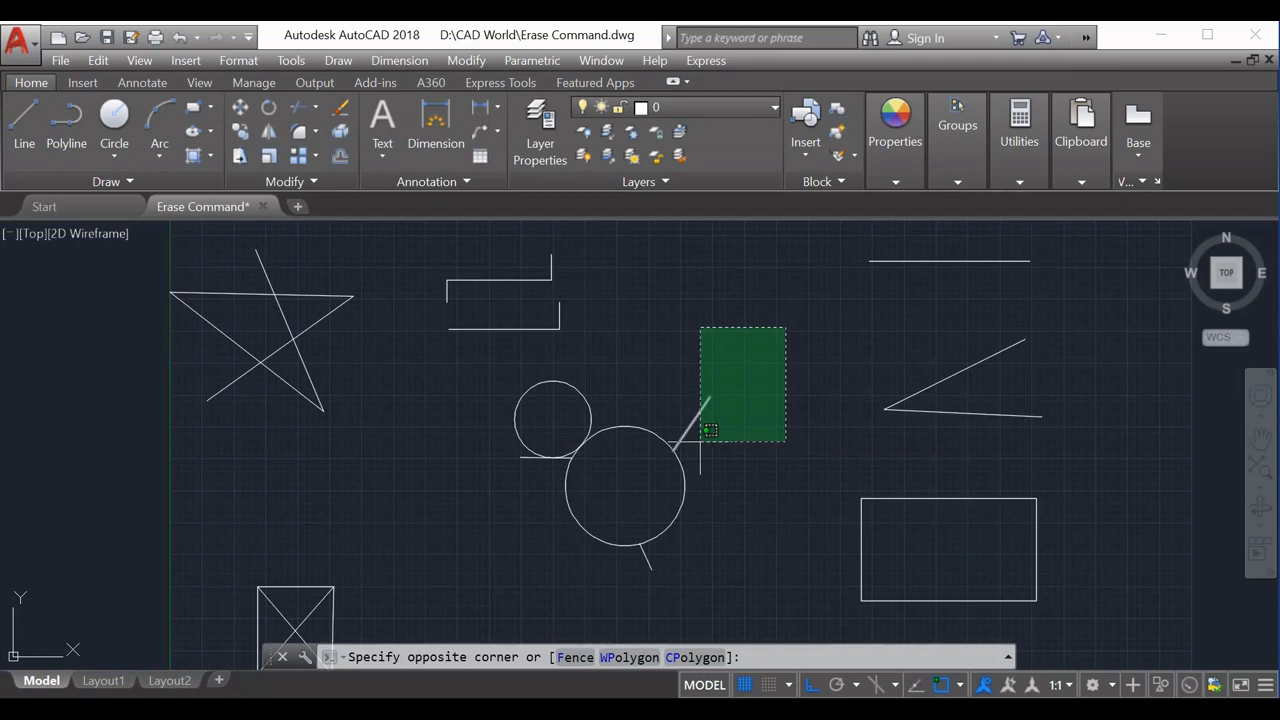
pyautogui.click(987, 456)
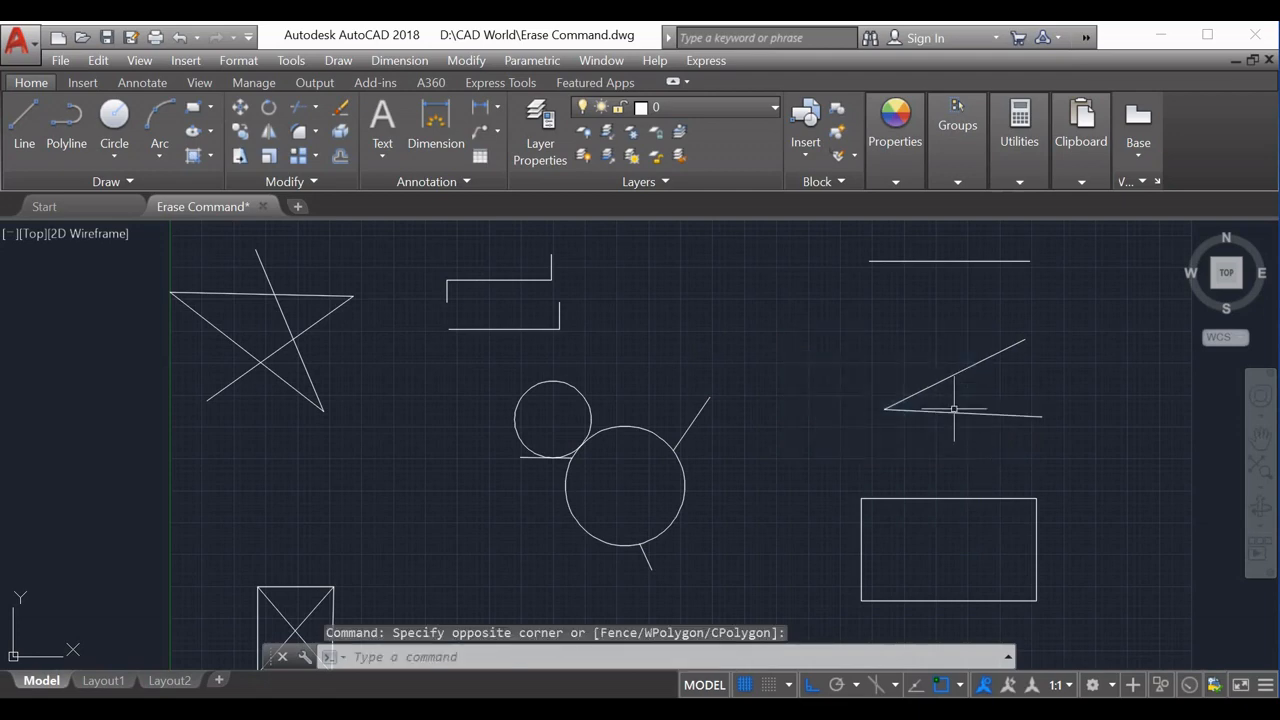
# Step: Select the two V-shaped lines by fully enclosing them in a window selection, and clear the selection
pyautogui.click(819, 308)
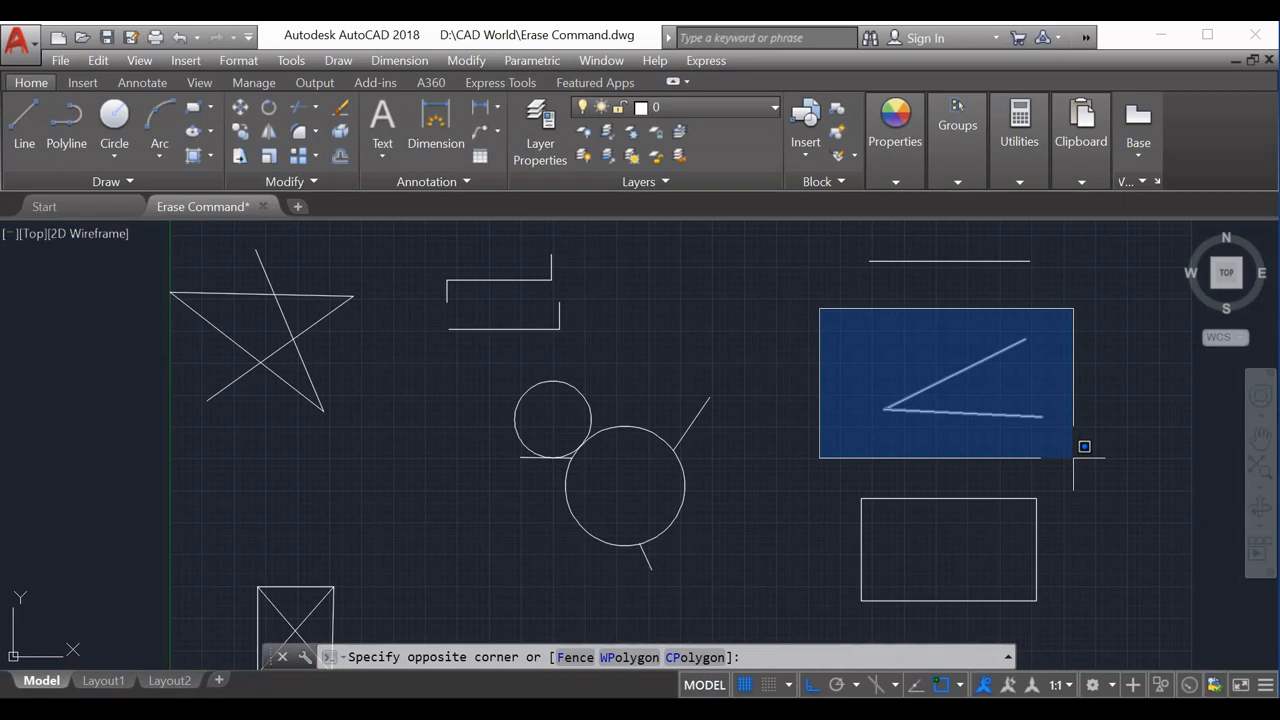
pyautogui.click(1084, 446)
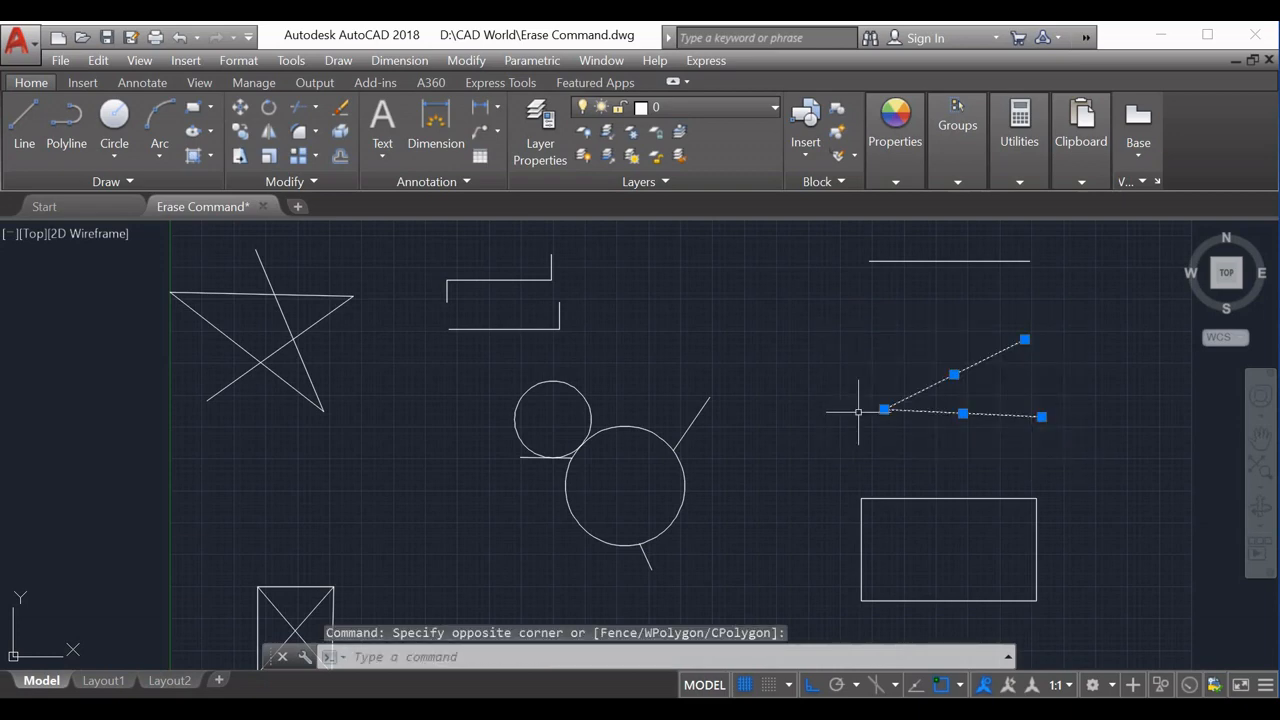
pyautogui.press('Escape')
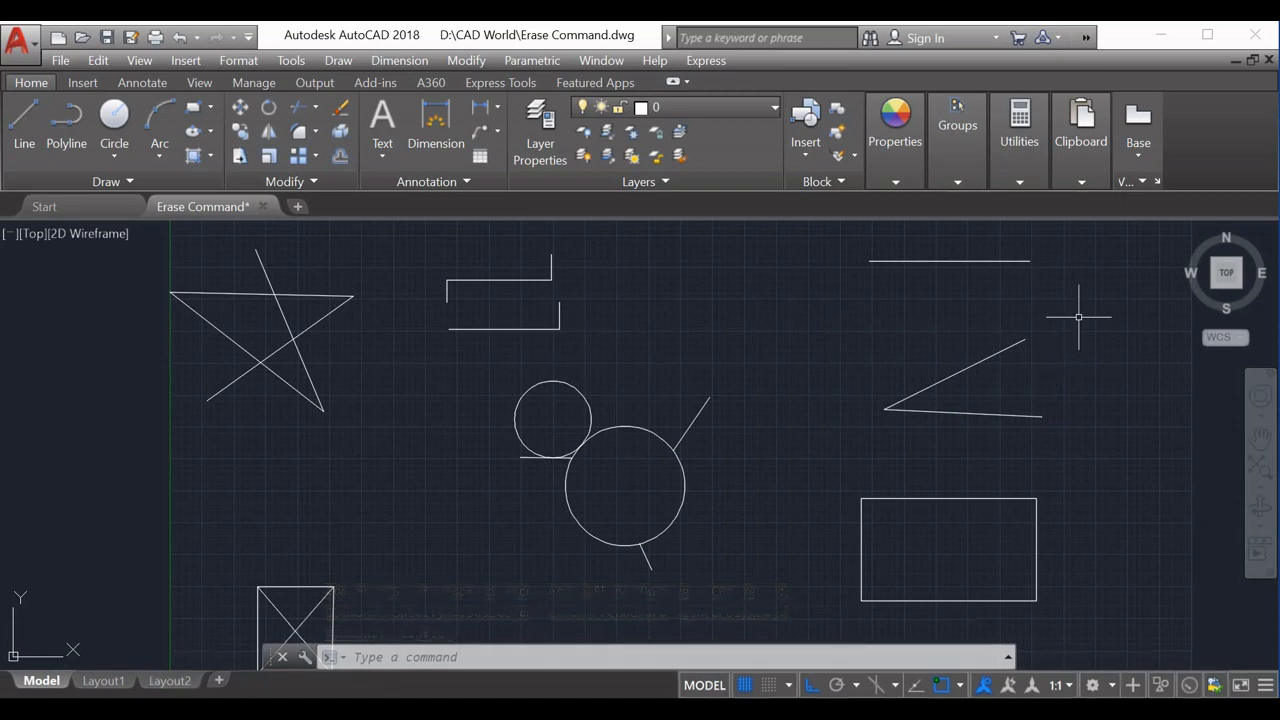
# Step: Select the same two V-shaped lines with a crossing selection that only touches them, and deselect them
pyautogui.click(1120, 317)
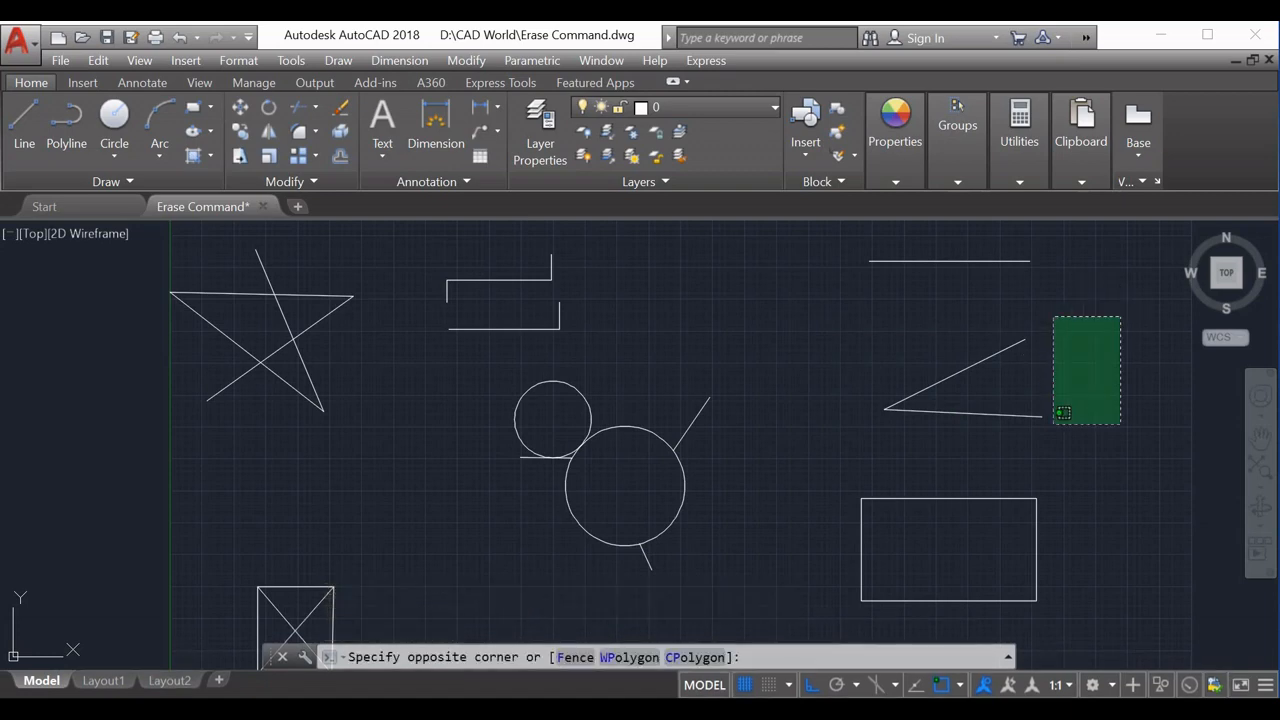
pyautogui.click(1019, 441)
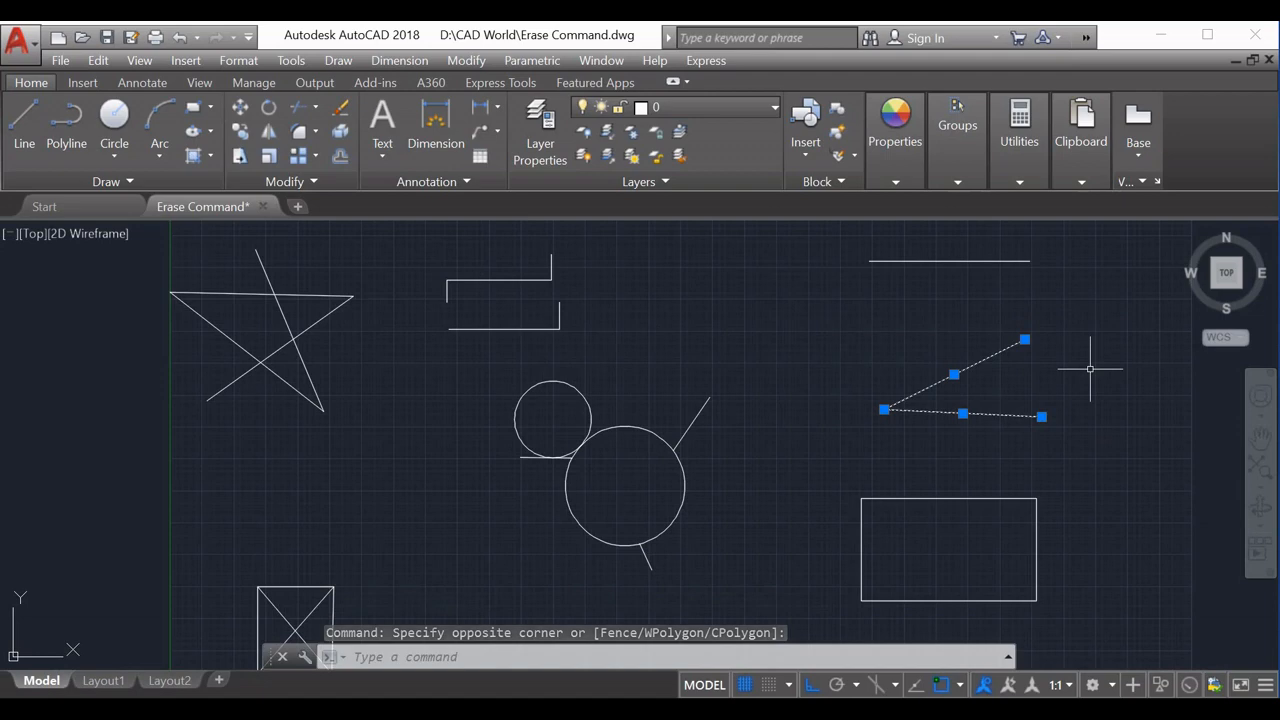
pyautogui.scroll(-4, 1050, 424)
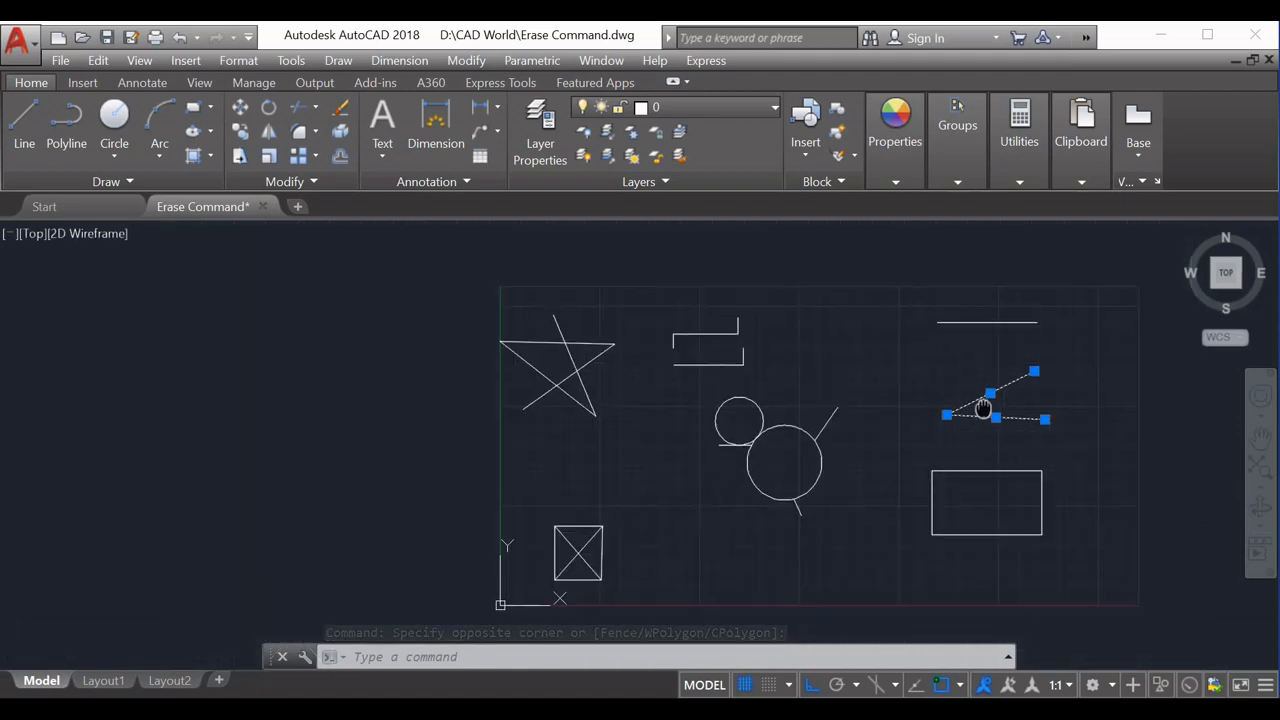
pyautogui.press('Escape')
pyautogui.press('Escape')
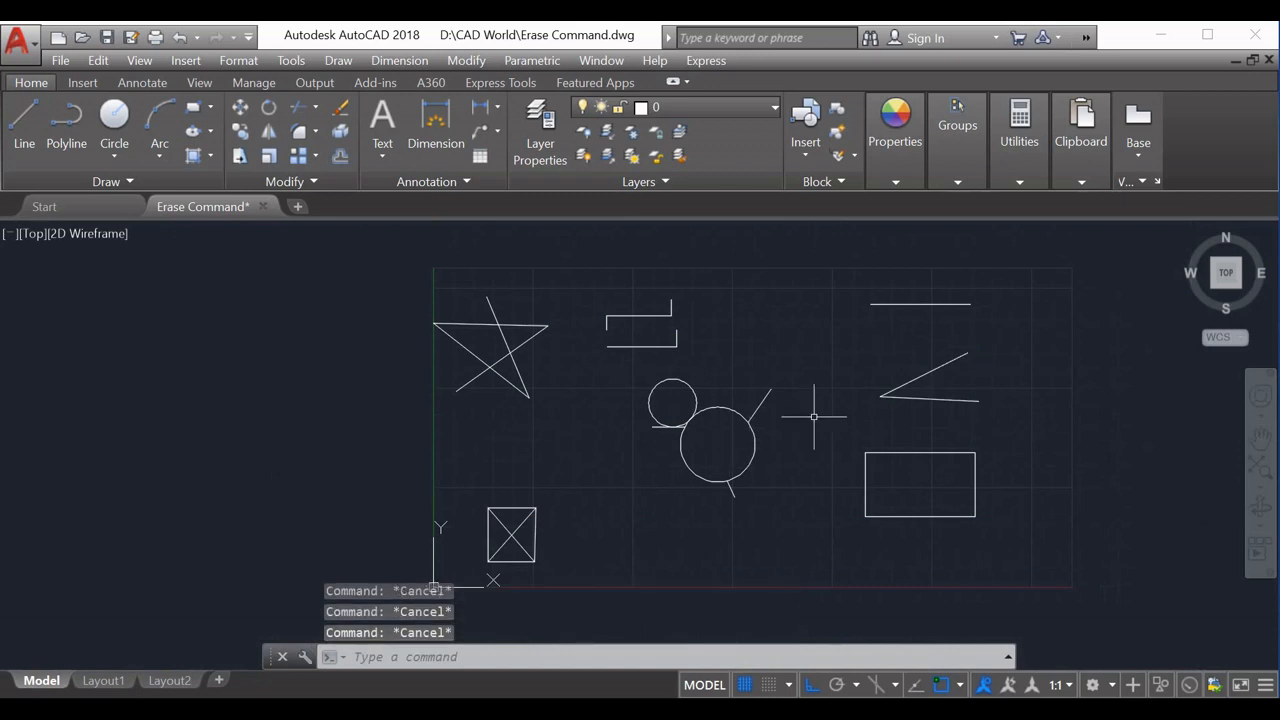
# Step: Select the large circle and its upper-right line with a crossing selection that only touches them, and clear the selection
pyautogui.scroll(2, 774, 423)
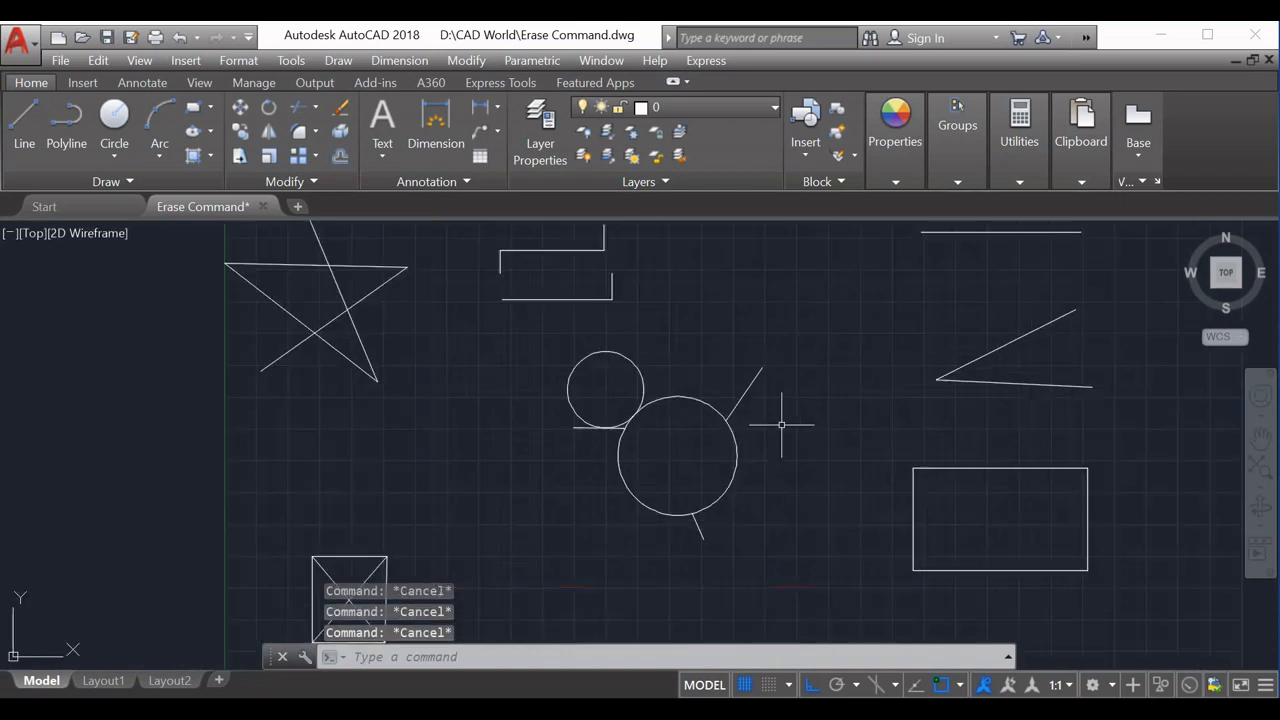
pyautogui.click(878, 346)
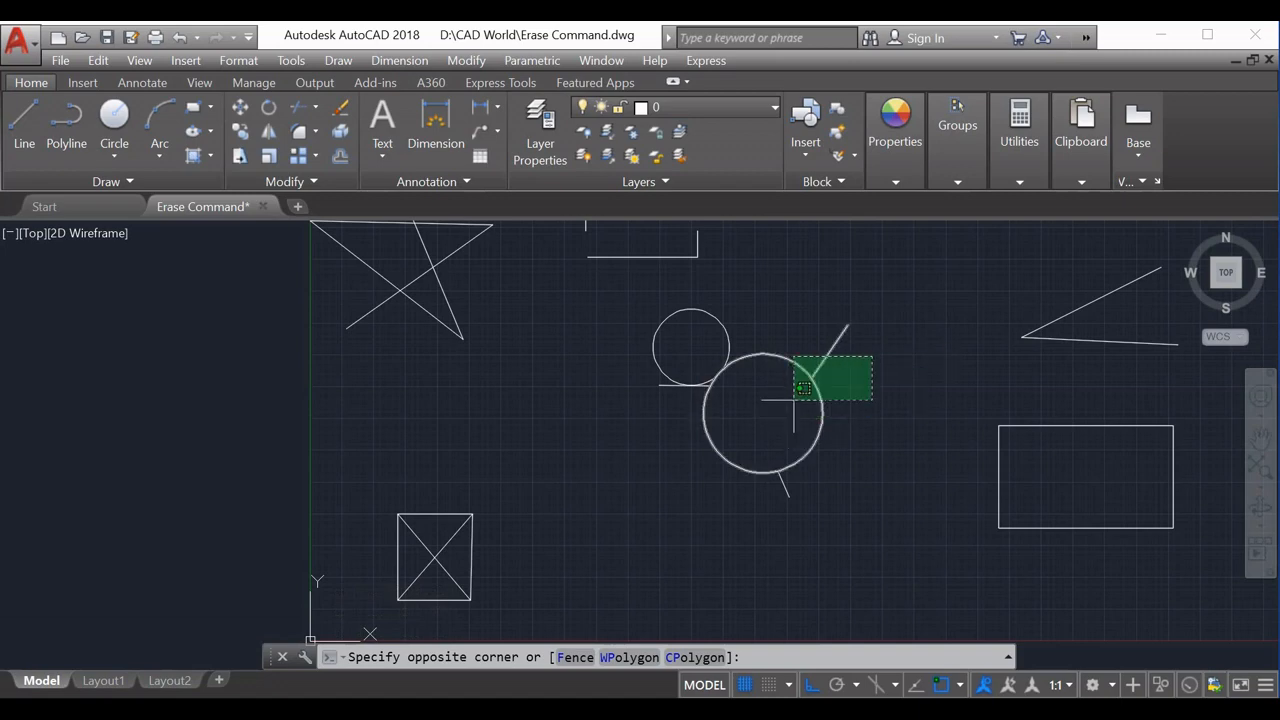
pyautogui.scroll(3, 789, 395)
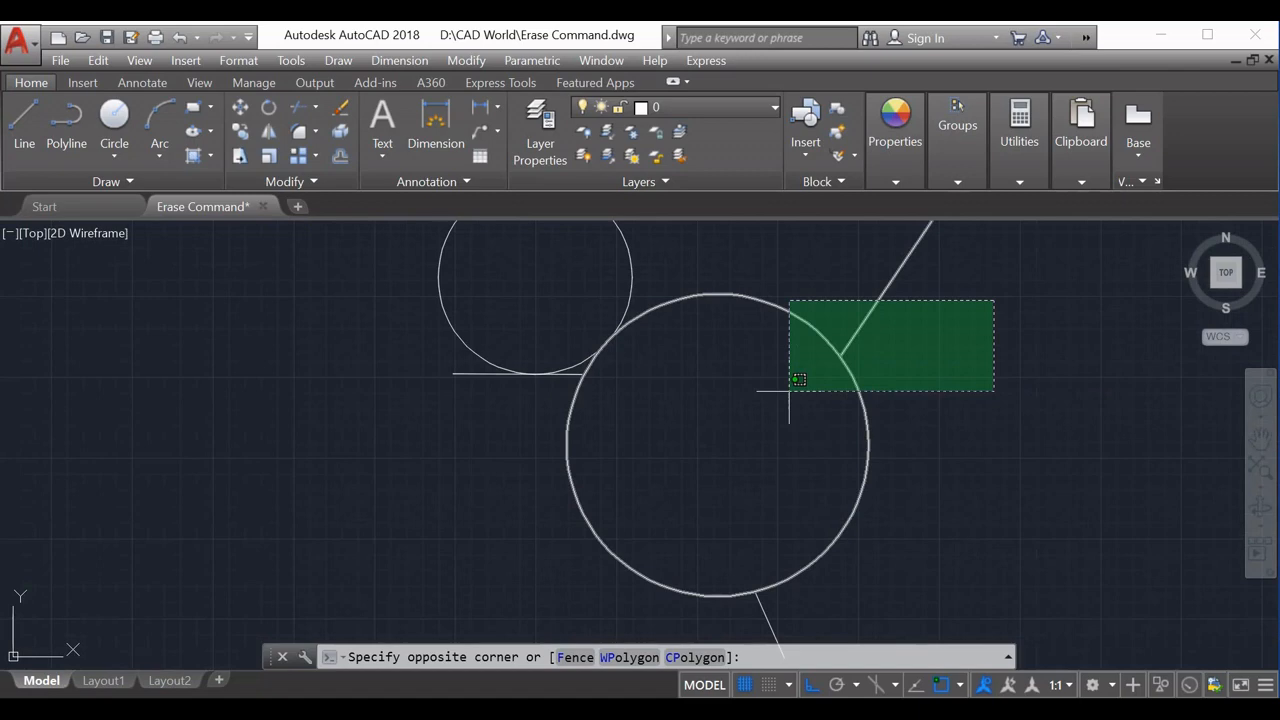
pyautogui.click(789, 391)
pyautogui.scroll(-4, 789, 391)
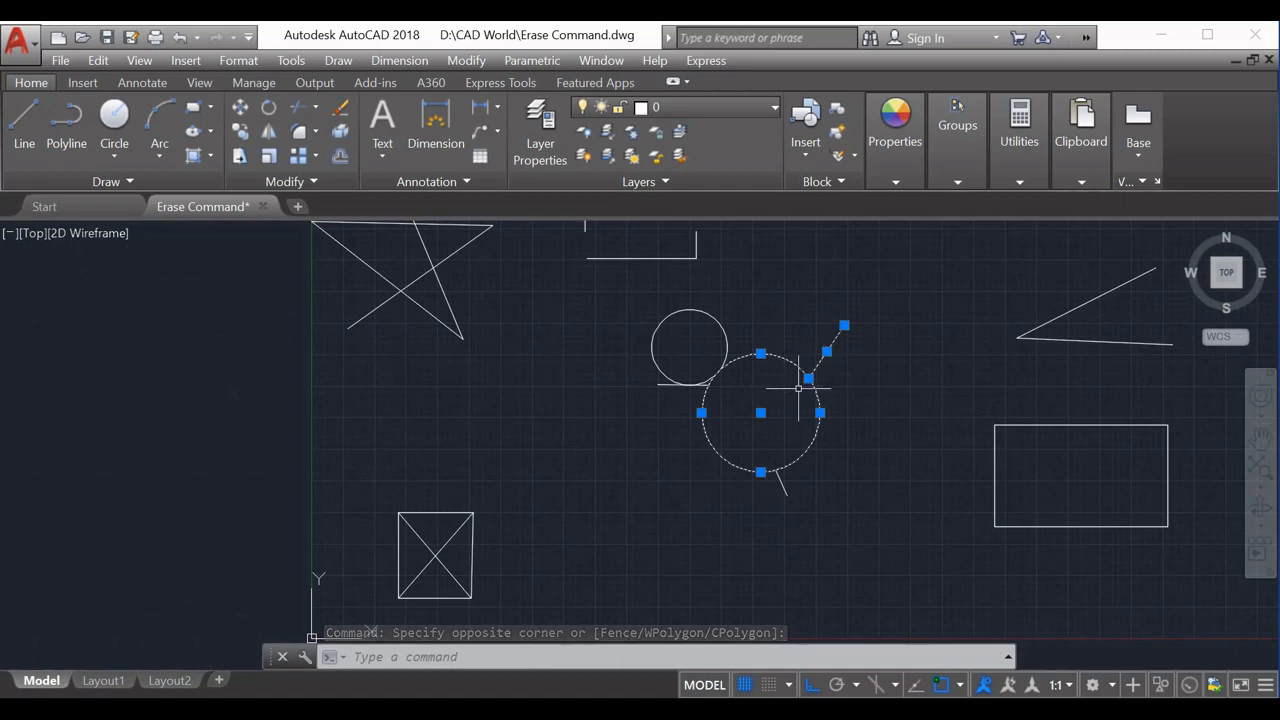
pyautogui.press('Escape')
# Step: Try a window selection that encloses only the lower part of the large circle
pyautogui.scroll(2, 752, 443)
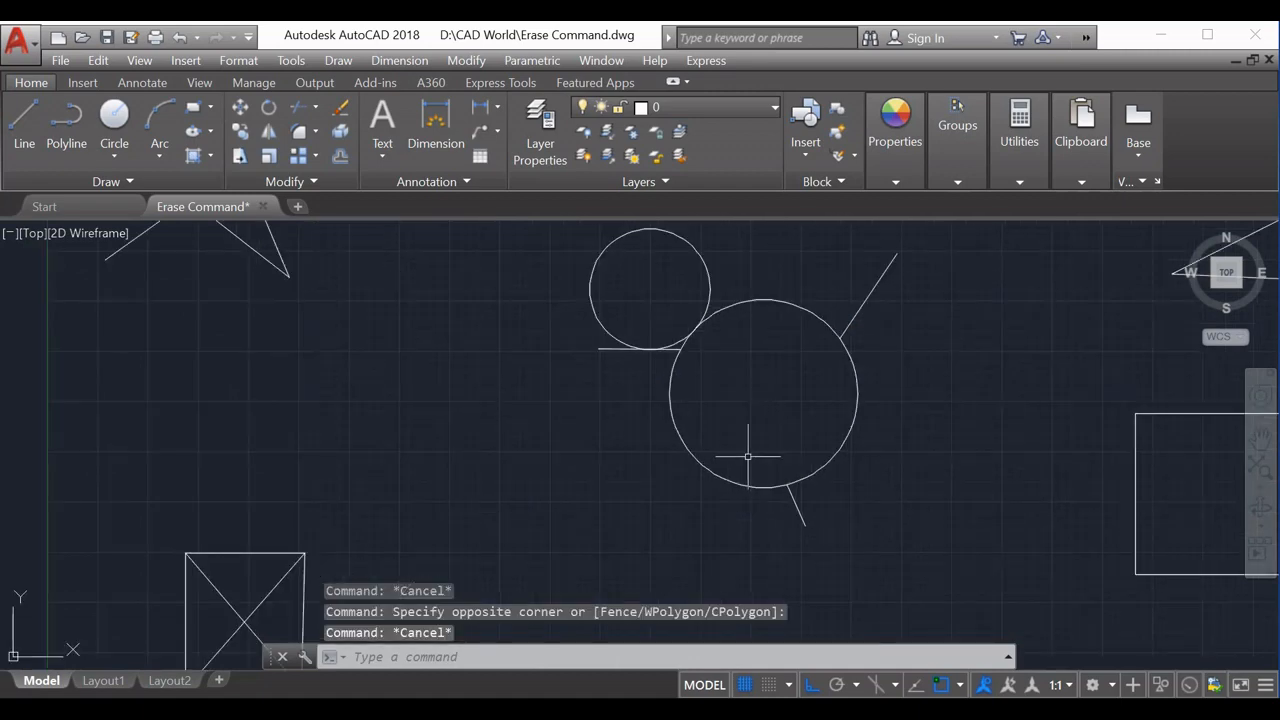
pyautogui.click(646, 440)
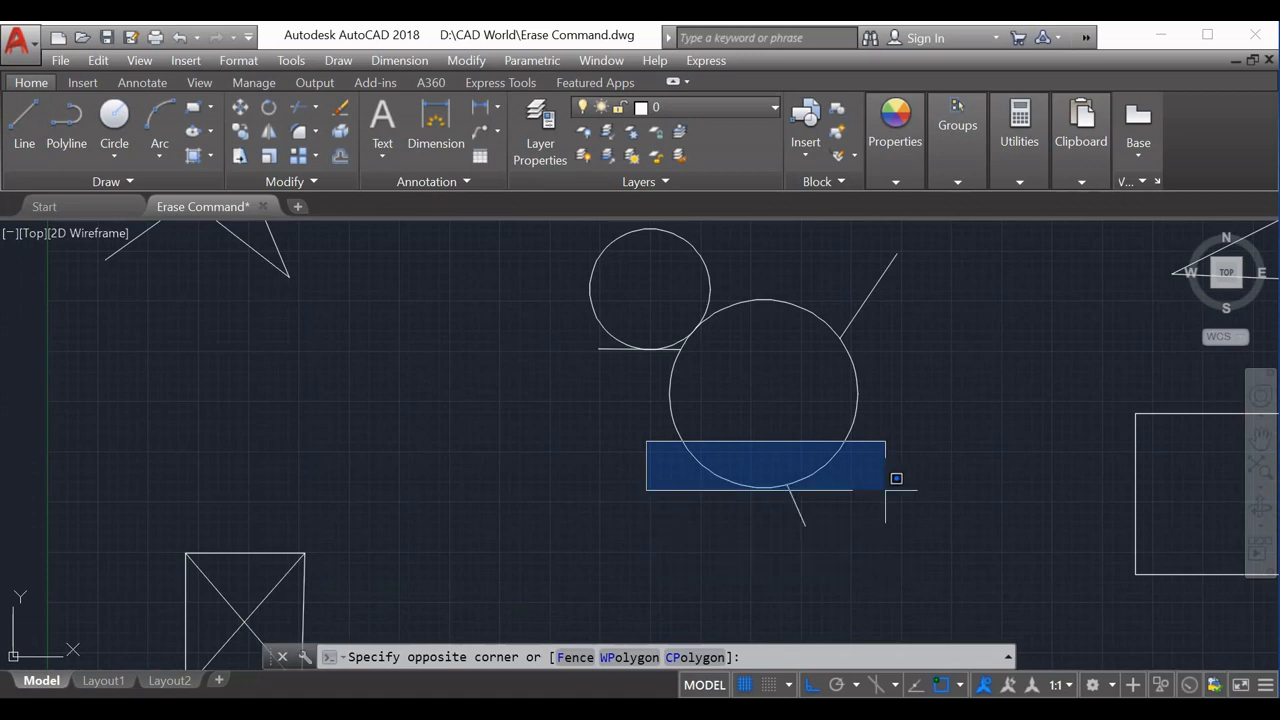
pyautogui.click(880, 501)
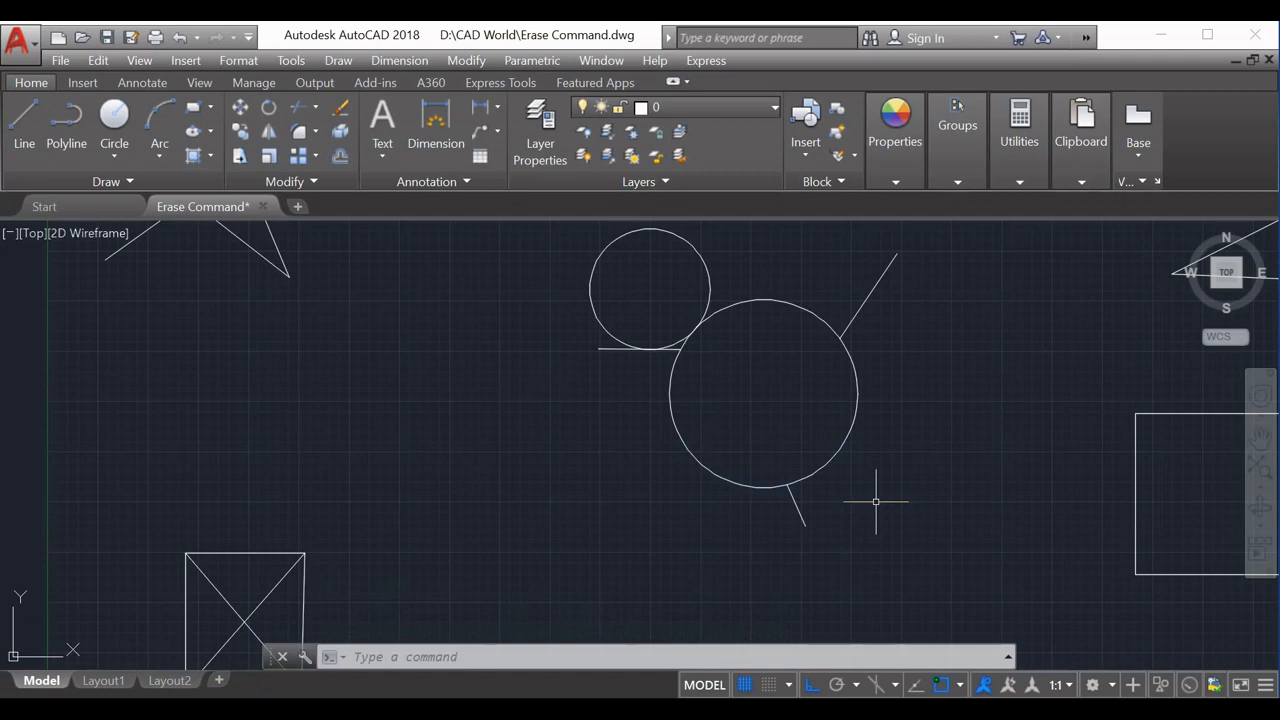
# Step: Erase the two circles and their three attached lines together, picking them with one crossing selection within the Erase command
pyautogui.scroll(-4, 845, 483)
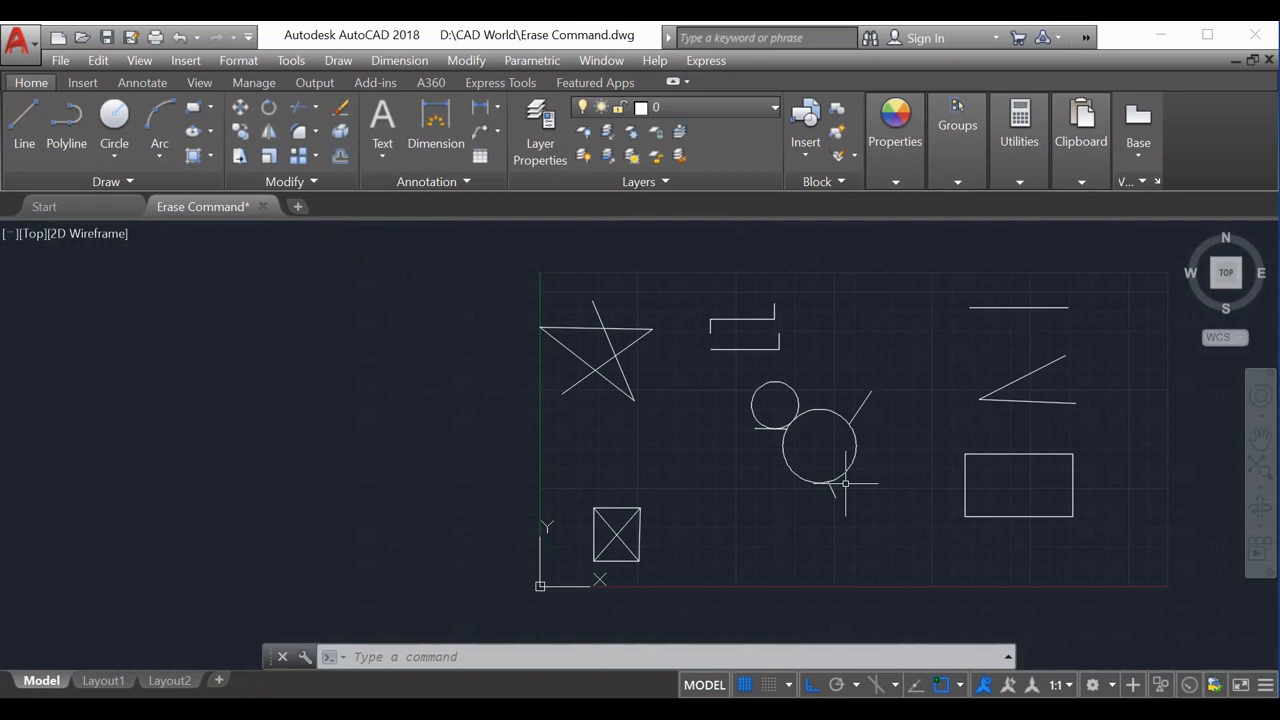
pyautogui.write('e')
pyautogui.press('Return')
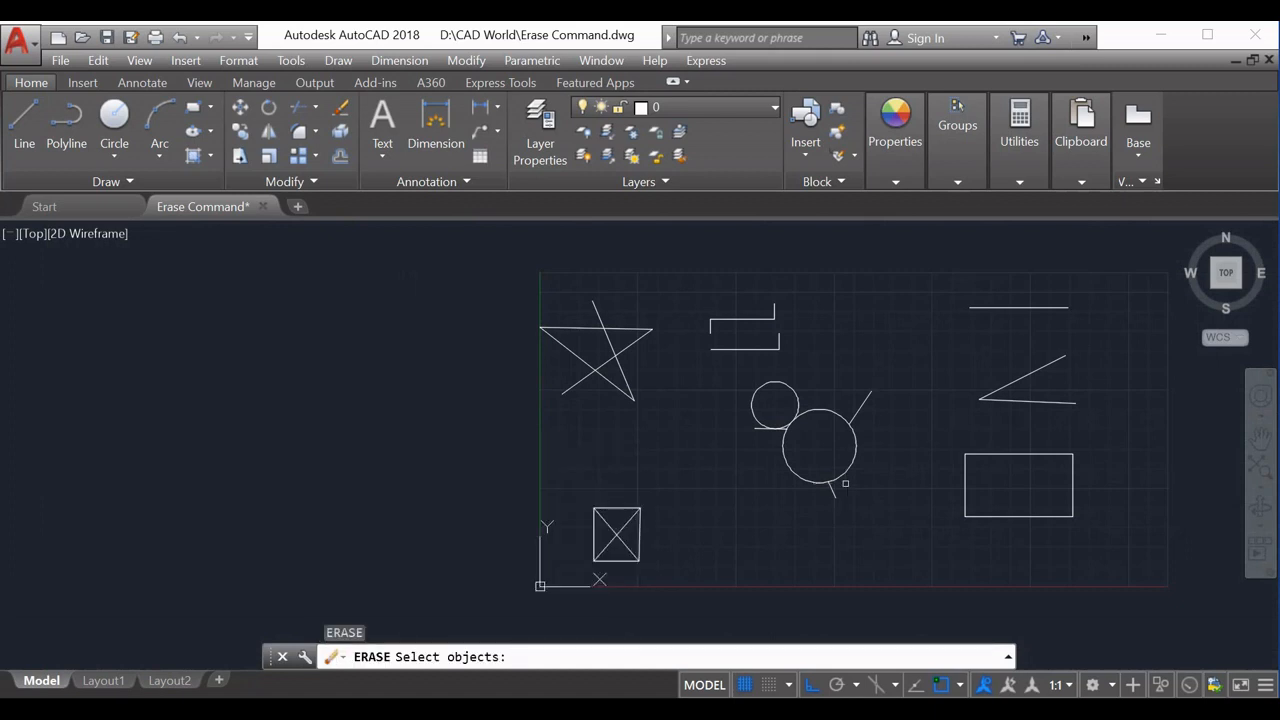
pyautogui.scroll(2, 858, 466)
pyautogui.click(922, 298)
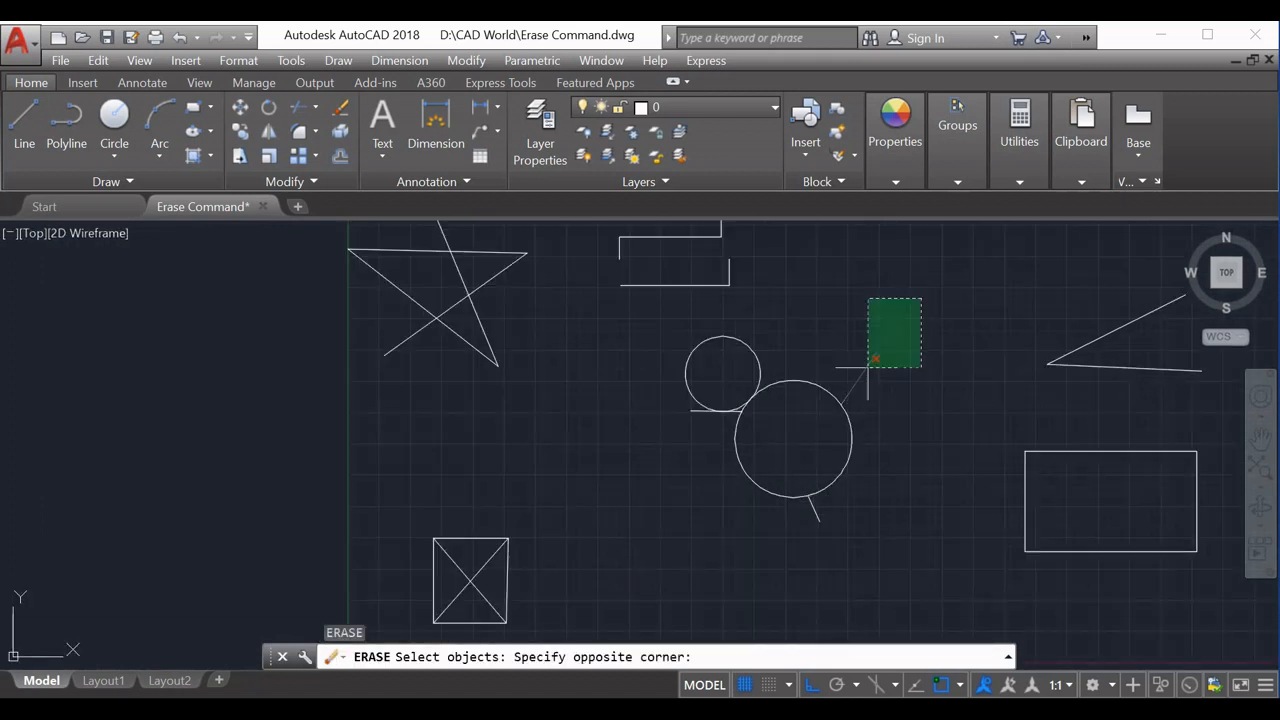
pyautogui.click(657, 547)
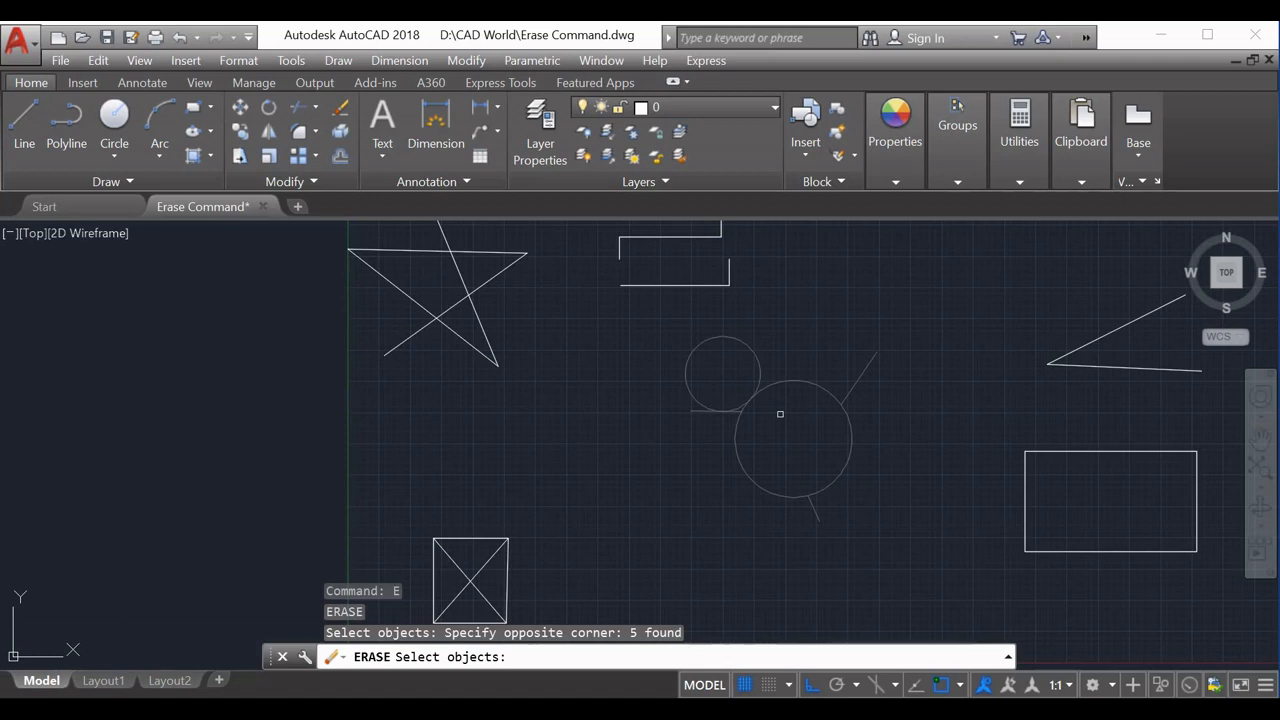
pyautogui.press('Return')
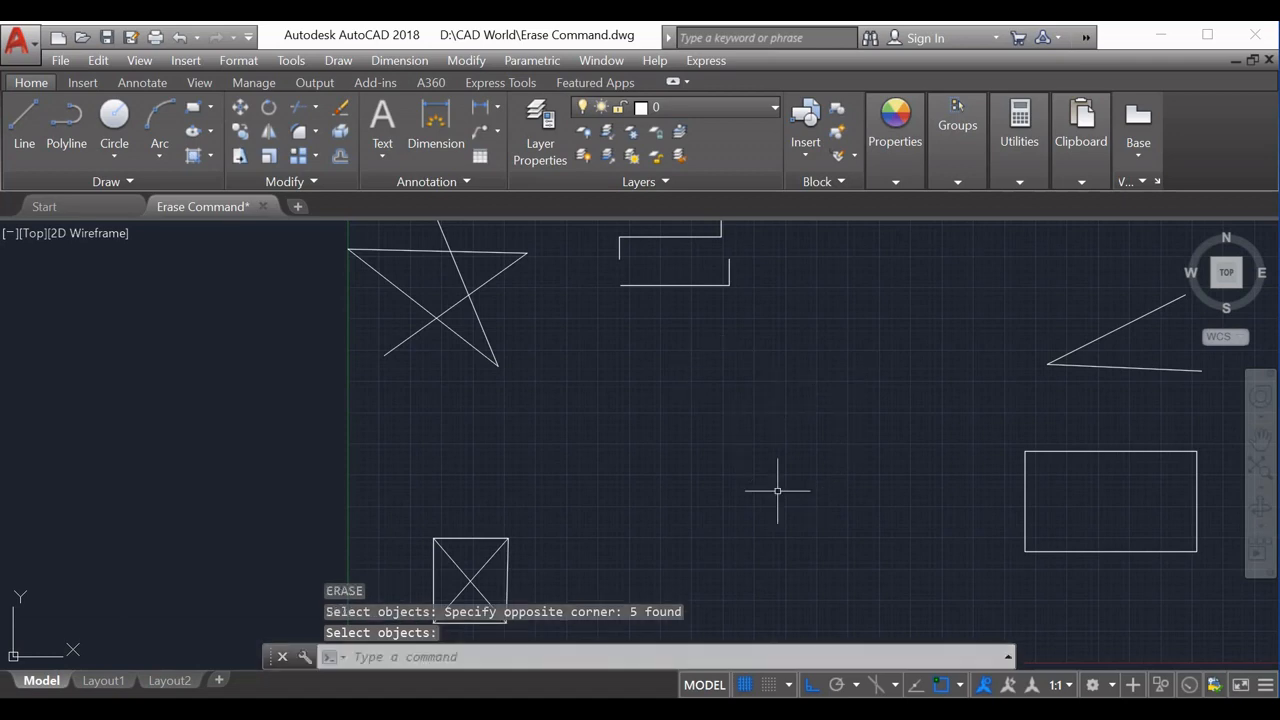
# Step: Enclose the remaining stepped line segments beside the star in a window selection and erase them
pyautogui.scroll(-2, 777, 491)
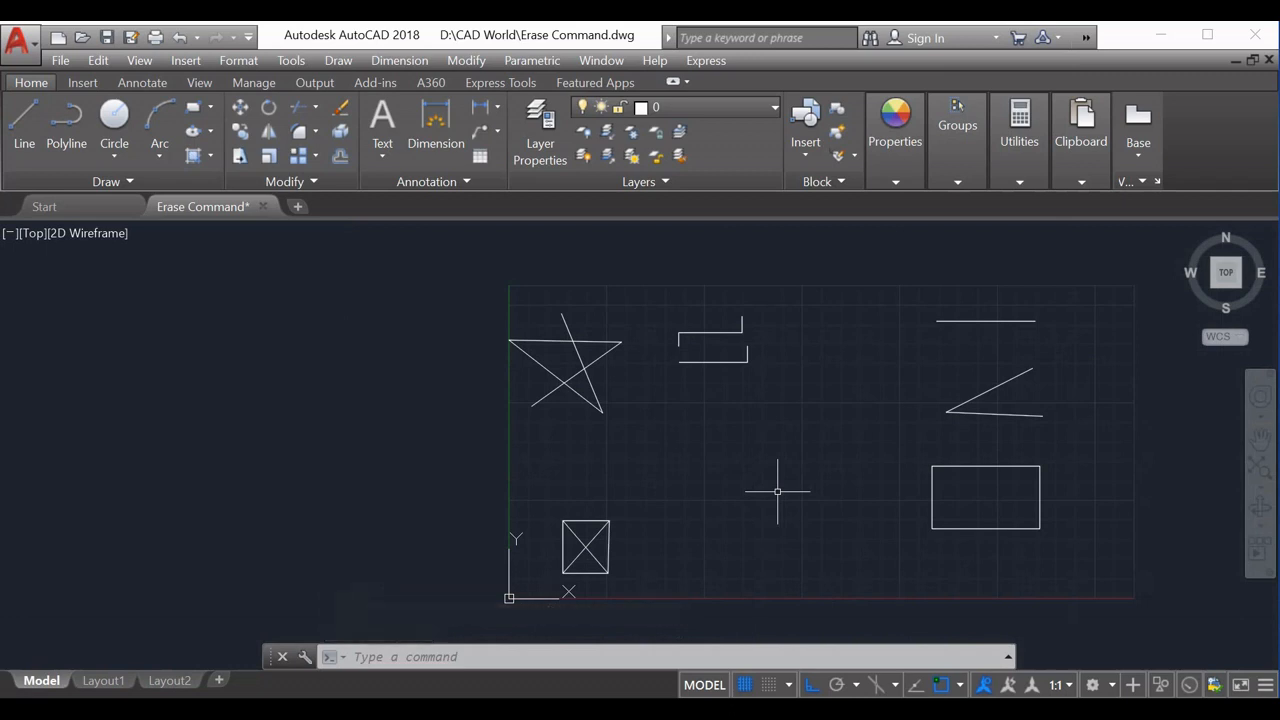
pyautogui.click(668, 299)
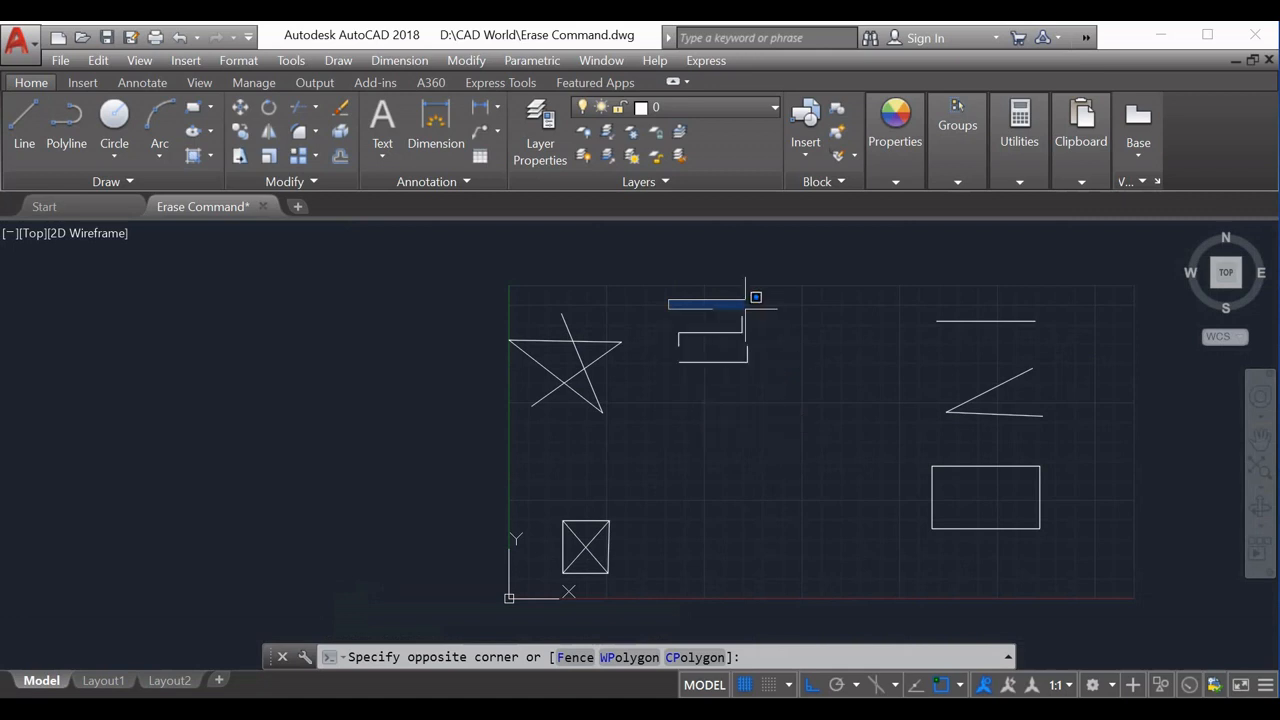
pyautogui.click(763, 414)
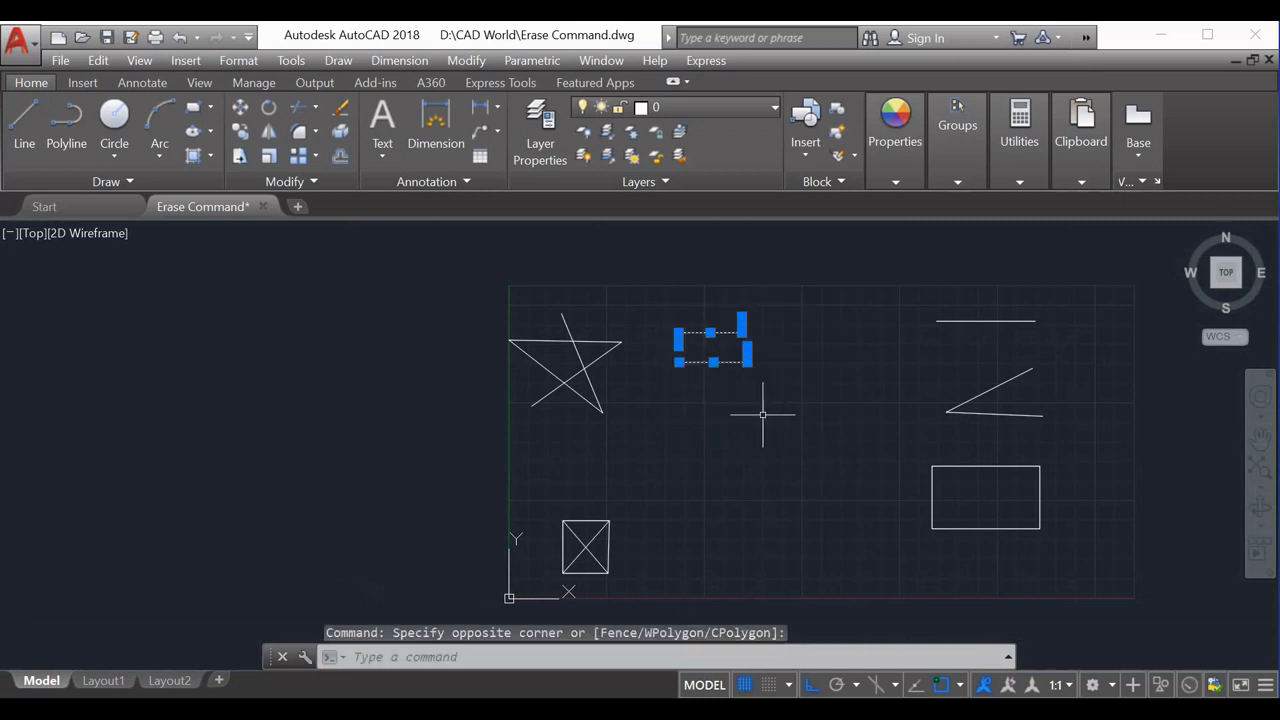
pyautogui.scroll(4, 737, 290)
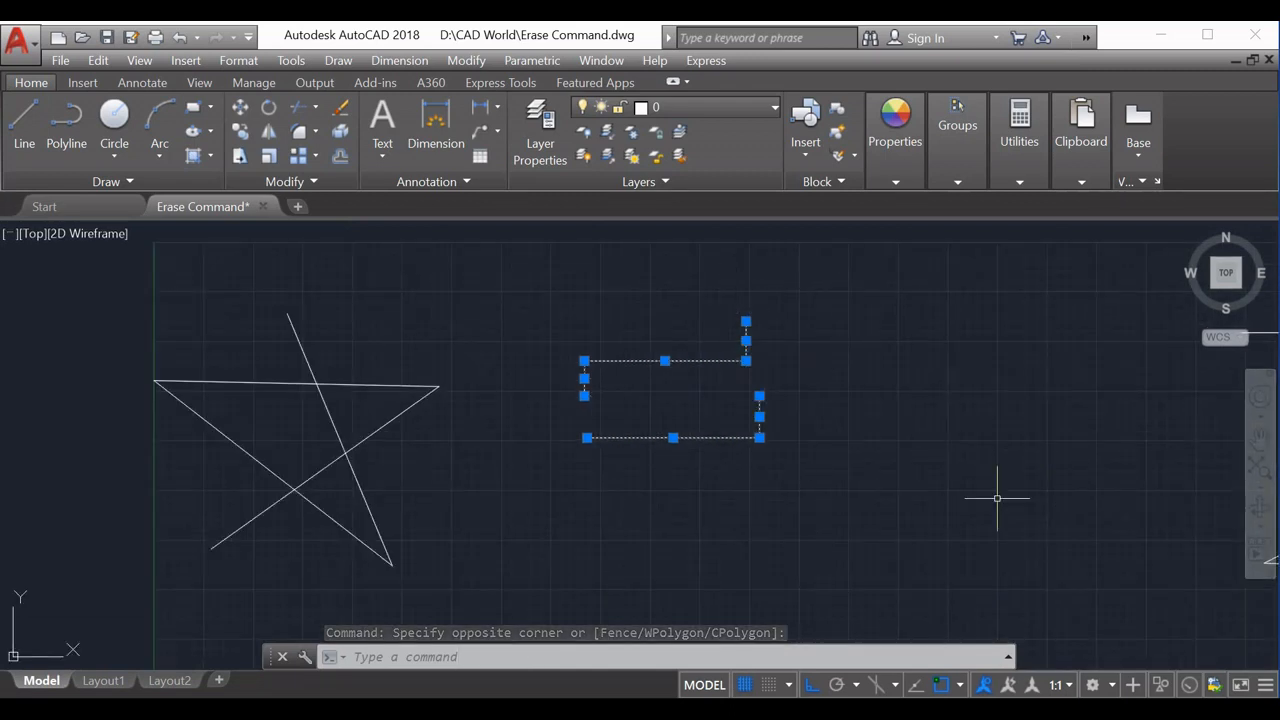
pyautogui.write('E')
pyautogui.press('Return')
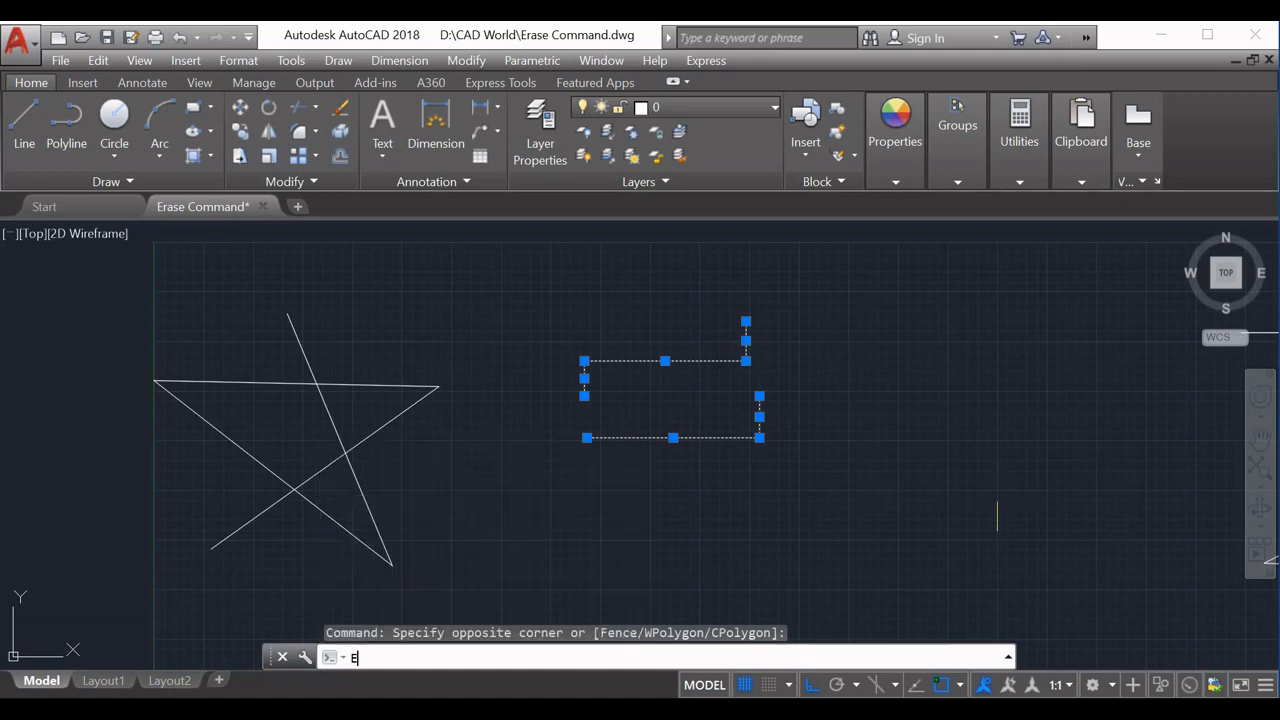
pyautogui.scroll(-3, 828, 488)
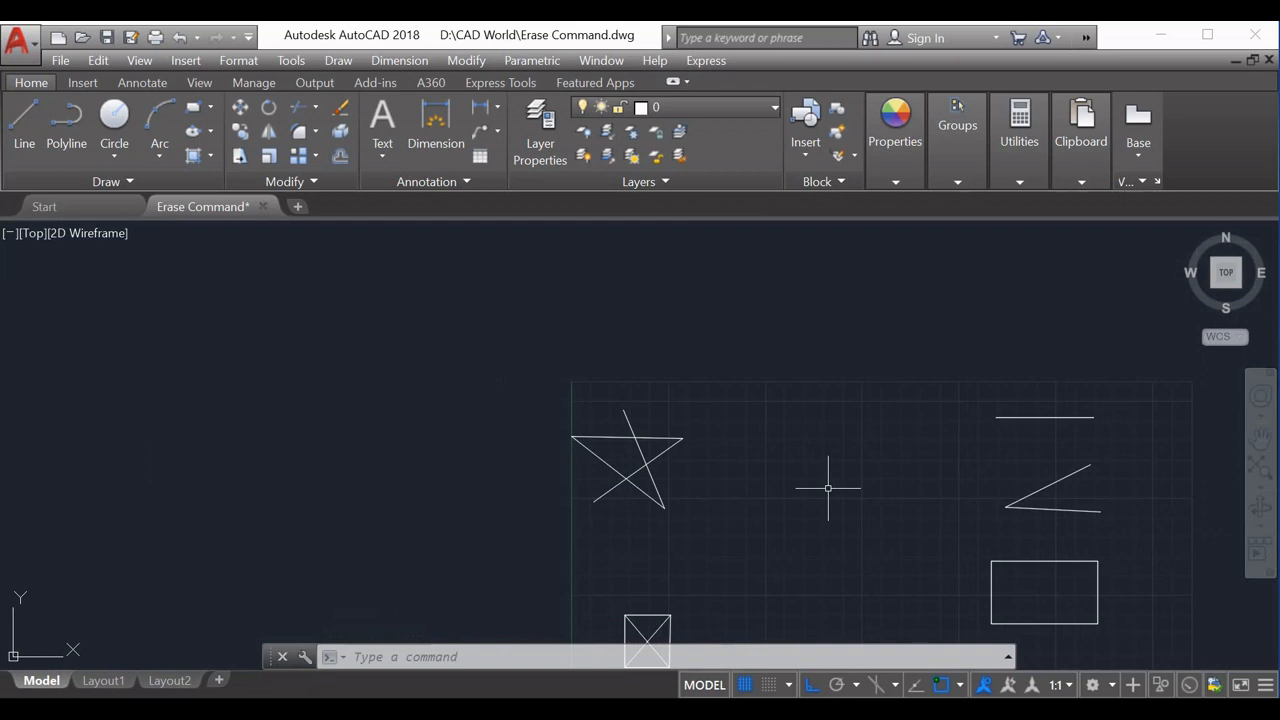
pyautogui.scroll(-3, 886, 400)
pyautogui.scroll(3, 897, 406)
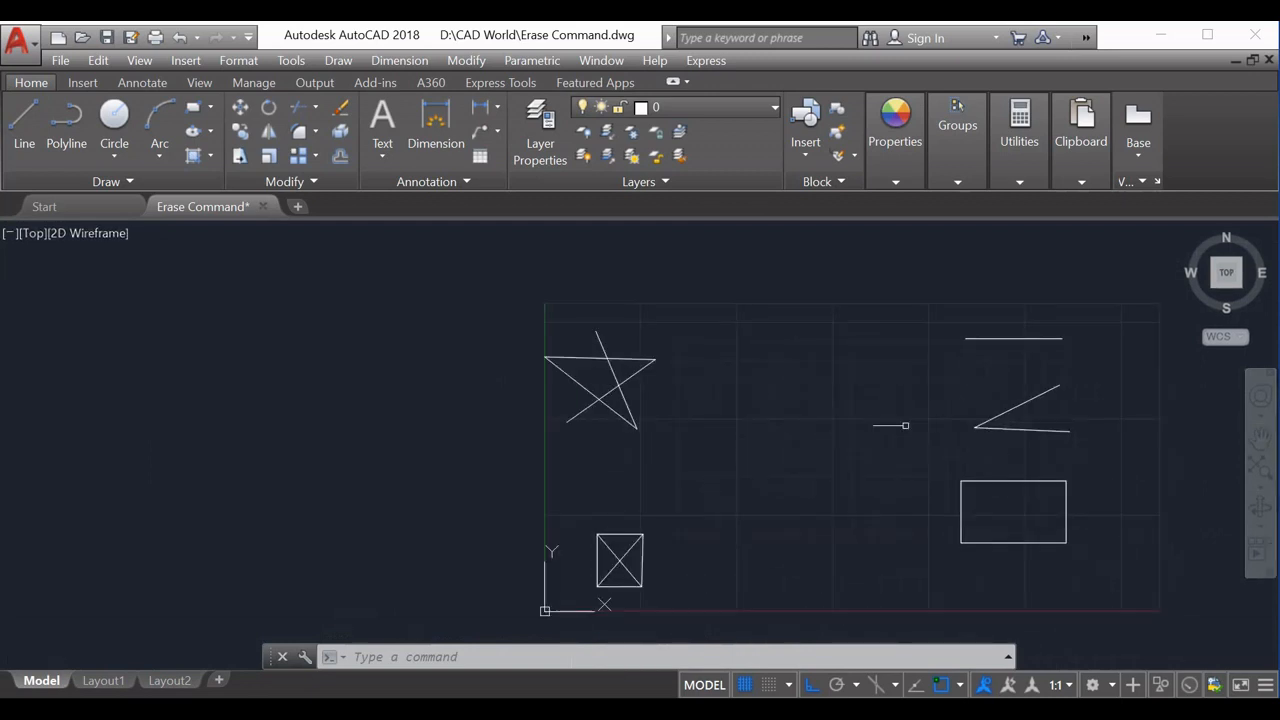